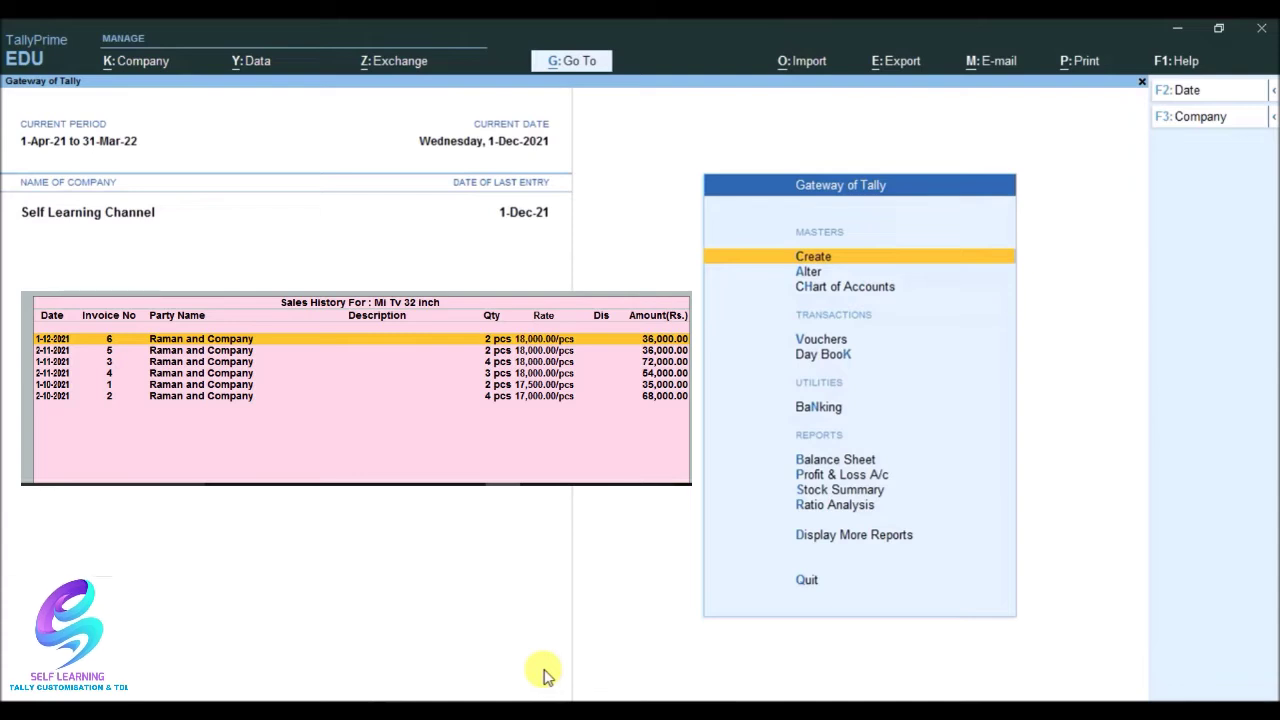
- Switch to the D:\Tdl\tdlfile folder in File Explorer and locate partywiseitemwisesaleshistory.txt, leaving its name unchanged
key(Escape)
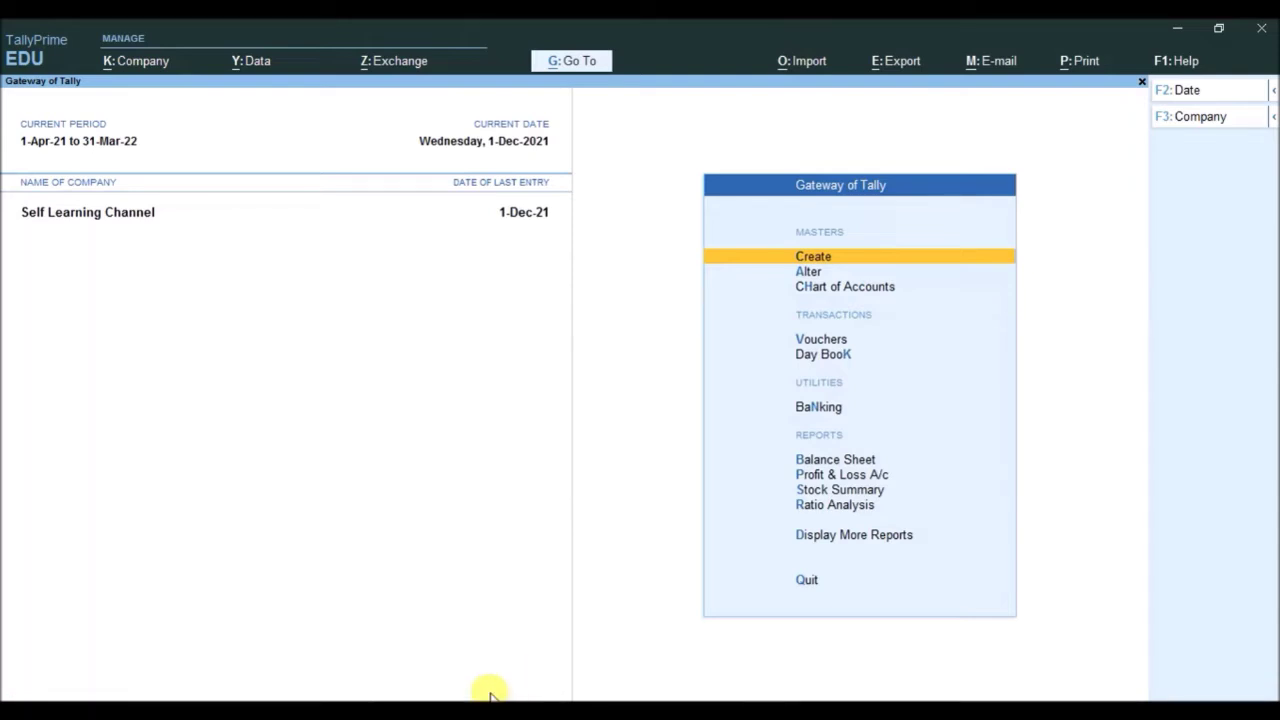
mouse_move(490, 695)
click(425, 650)
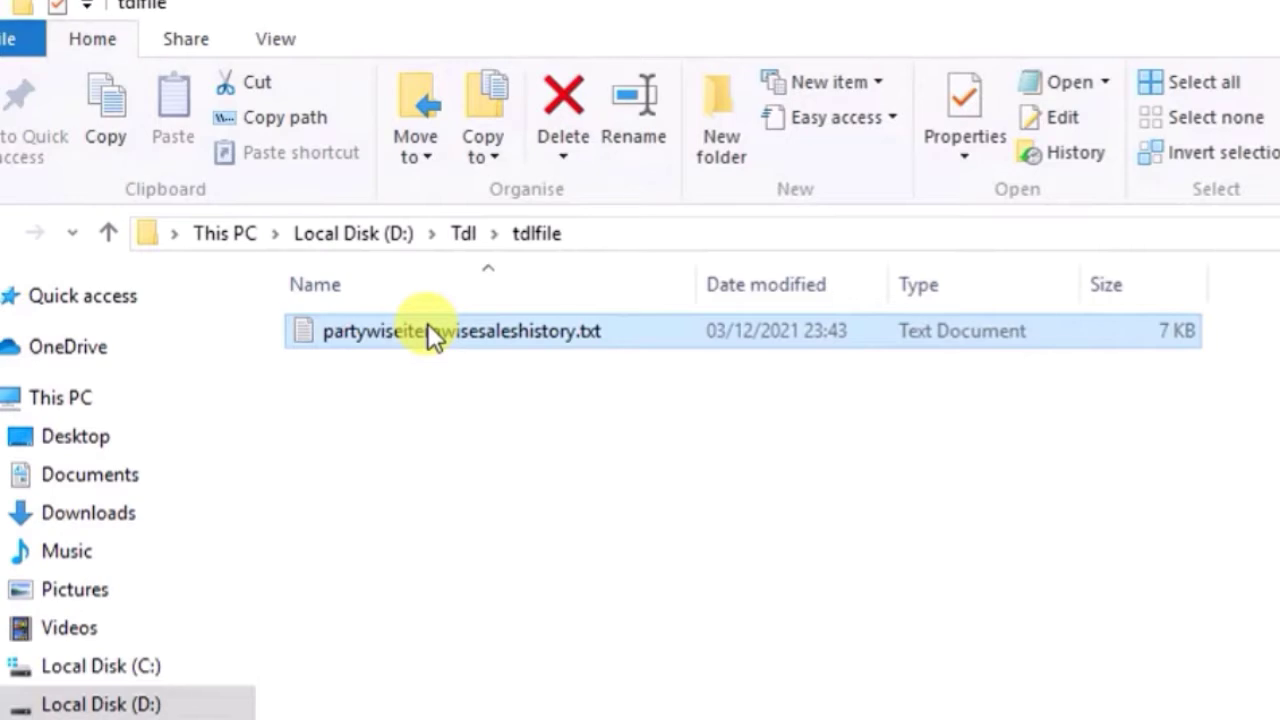
click(428, 333)
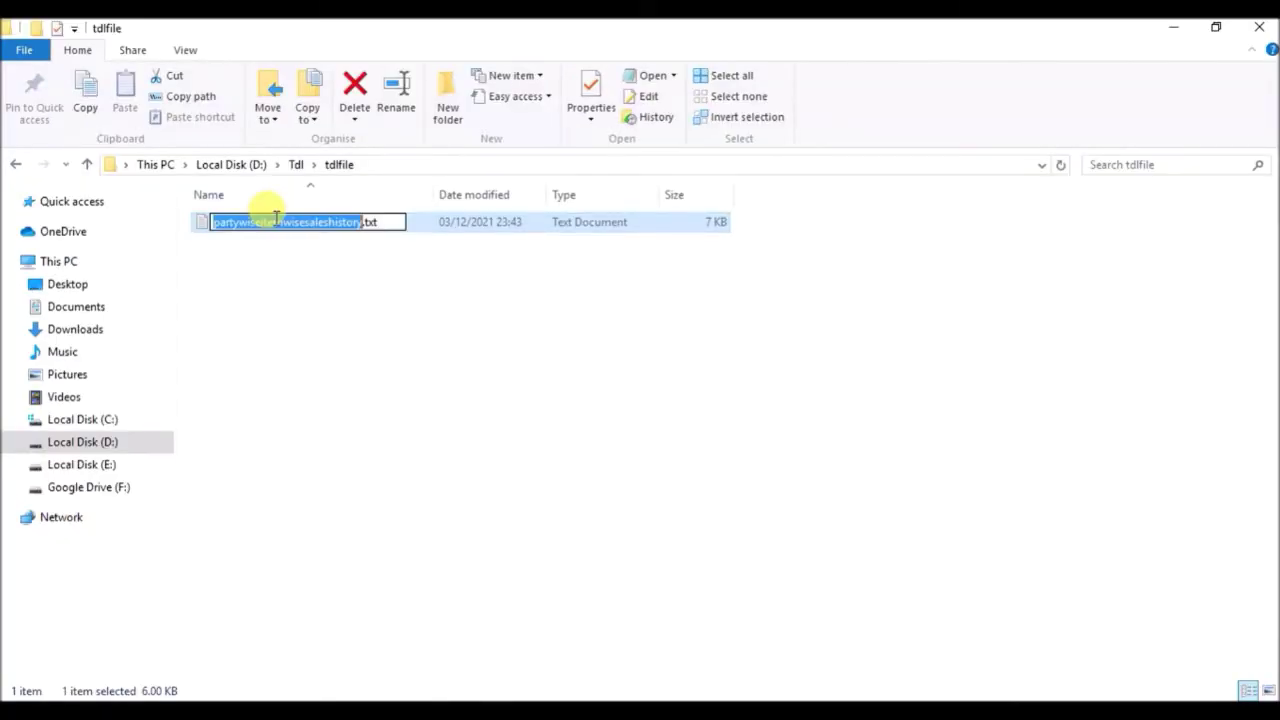
click(406, 265)
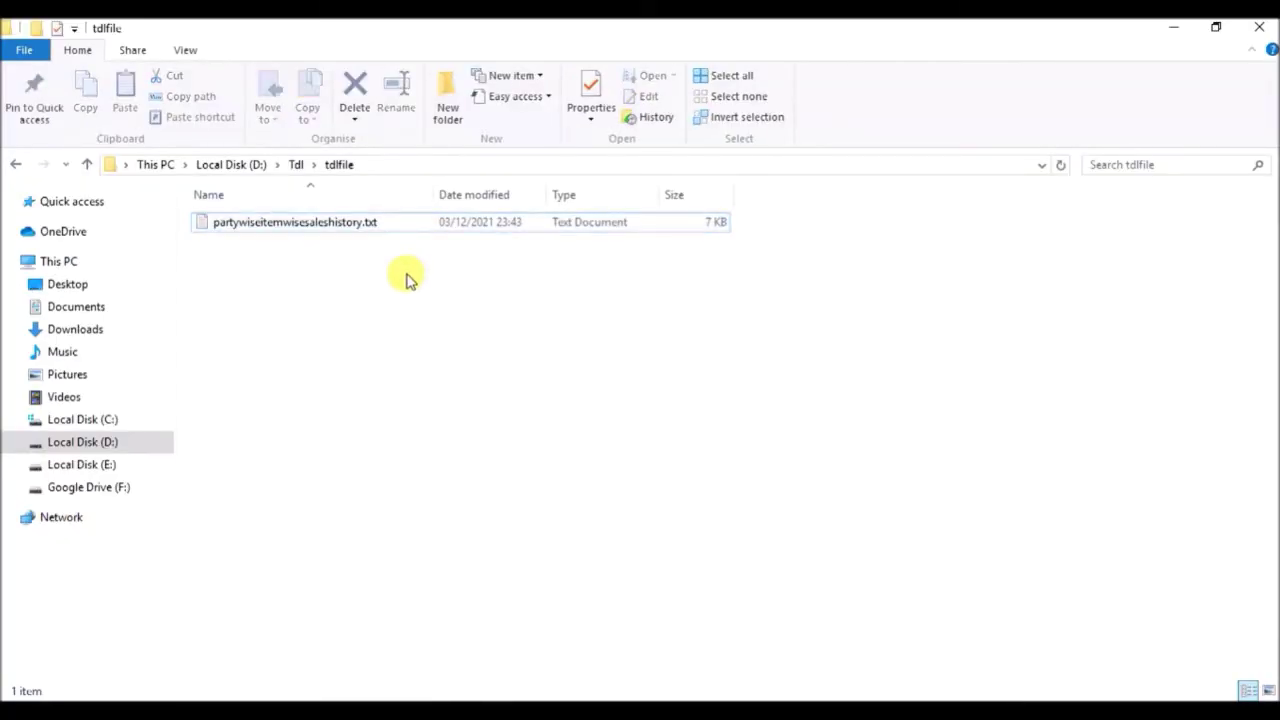
- Copy the full object path of partywiseitemwisesaleshistory.txt from its security properties and close the properties dialog
right_click(331, 229)
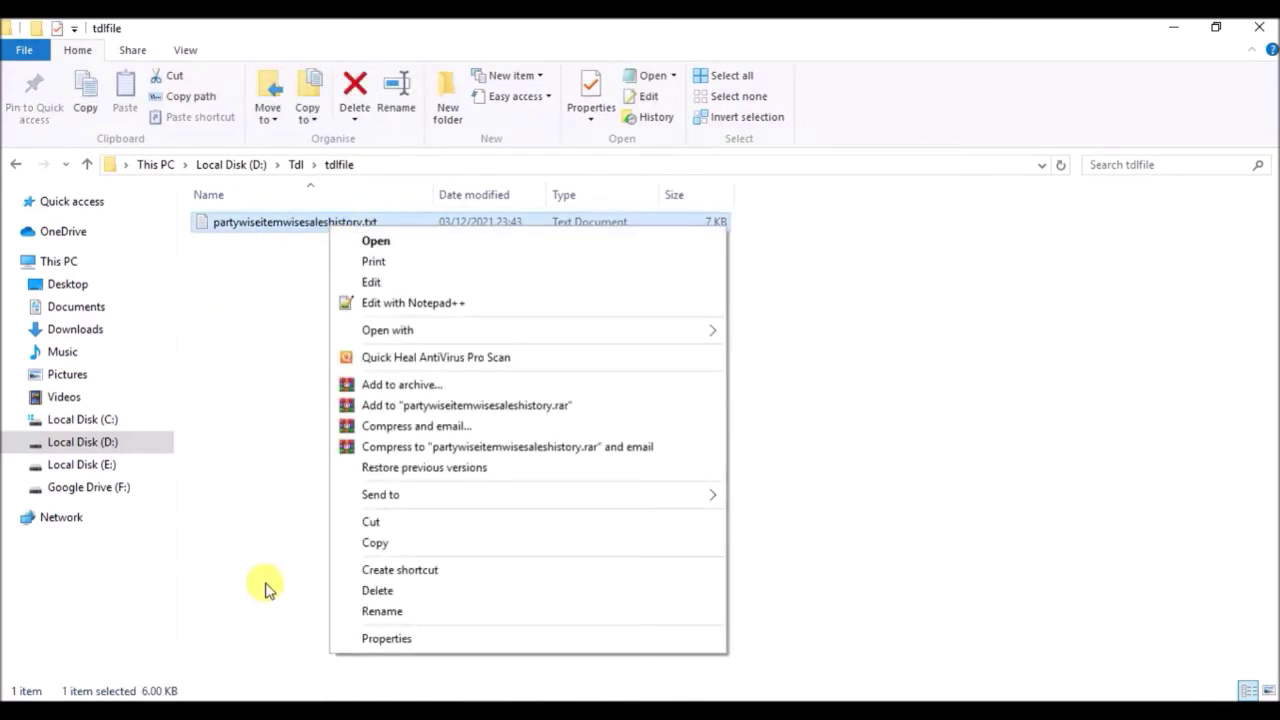
click(386, 639)
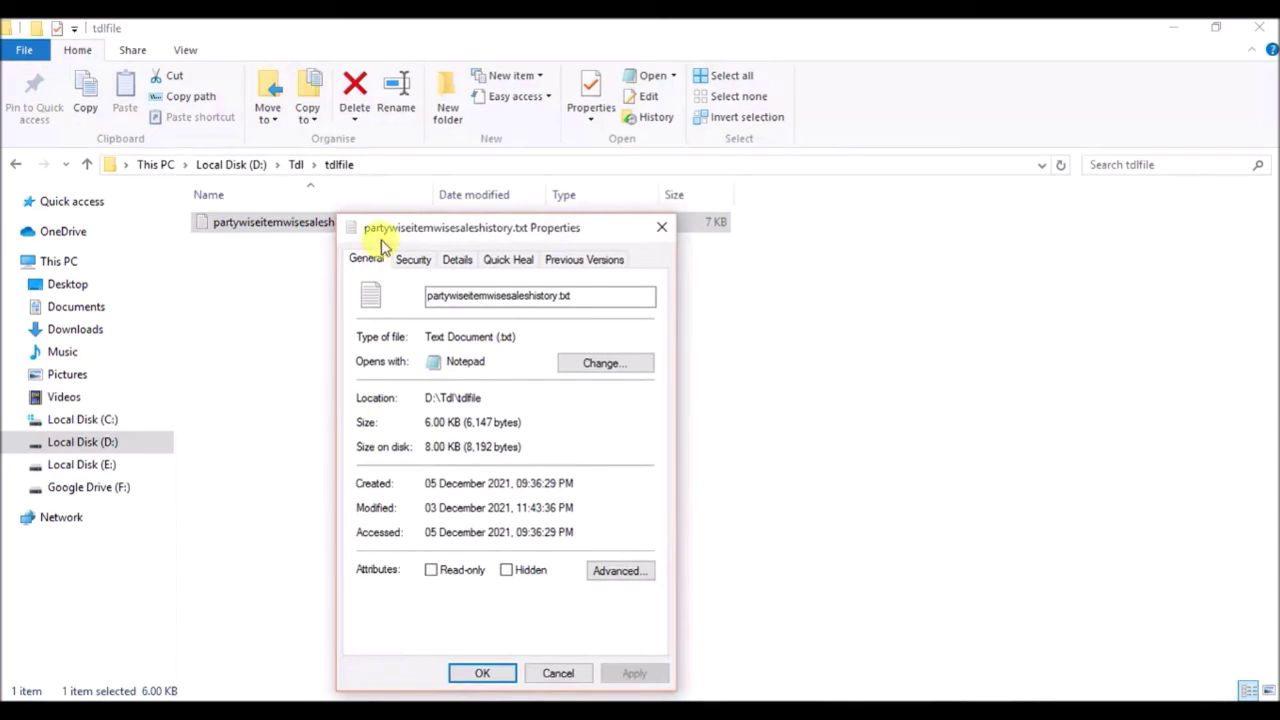
click(411, 262)
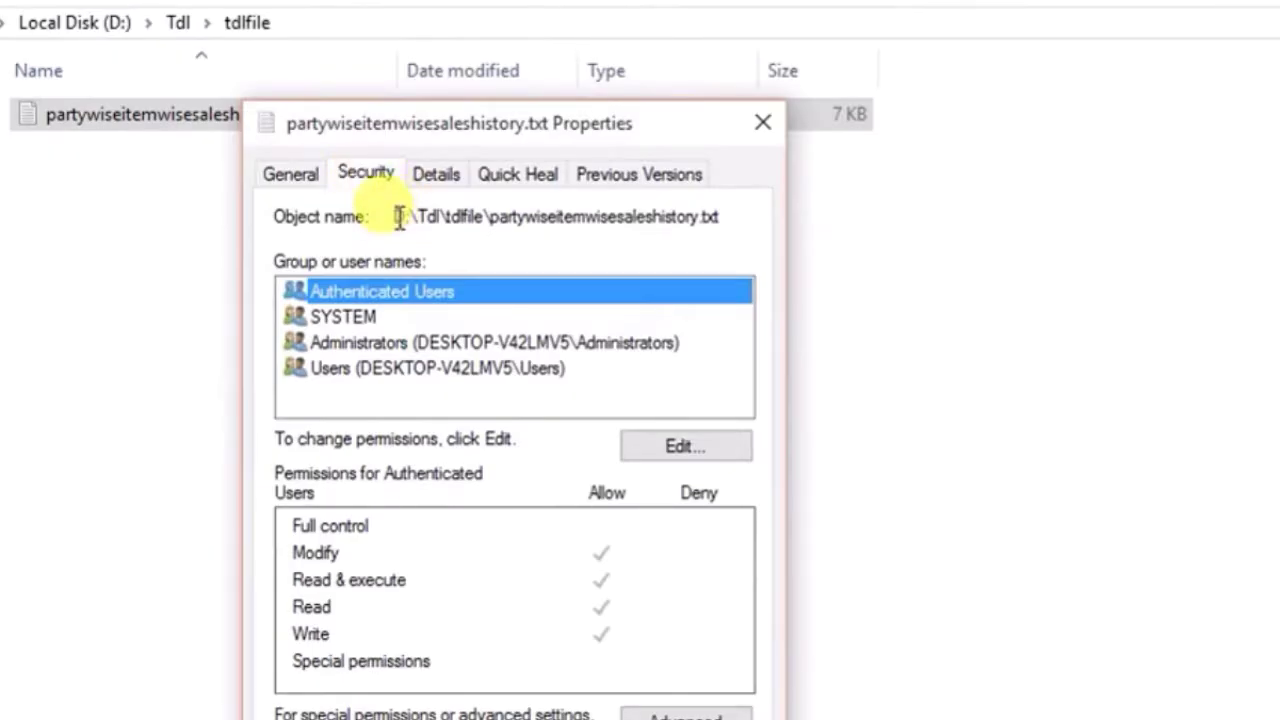
drag(395, 217, 754, 237)
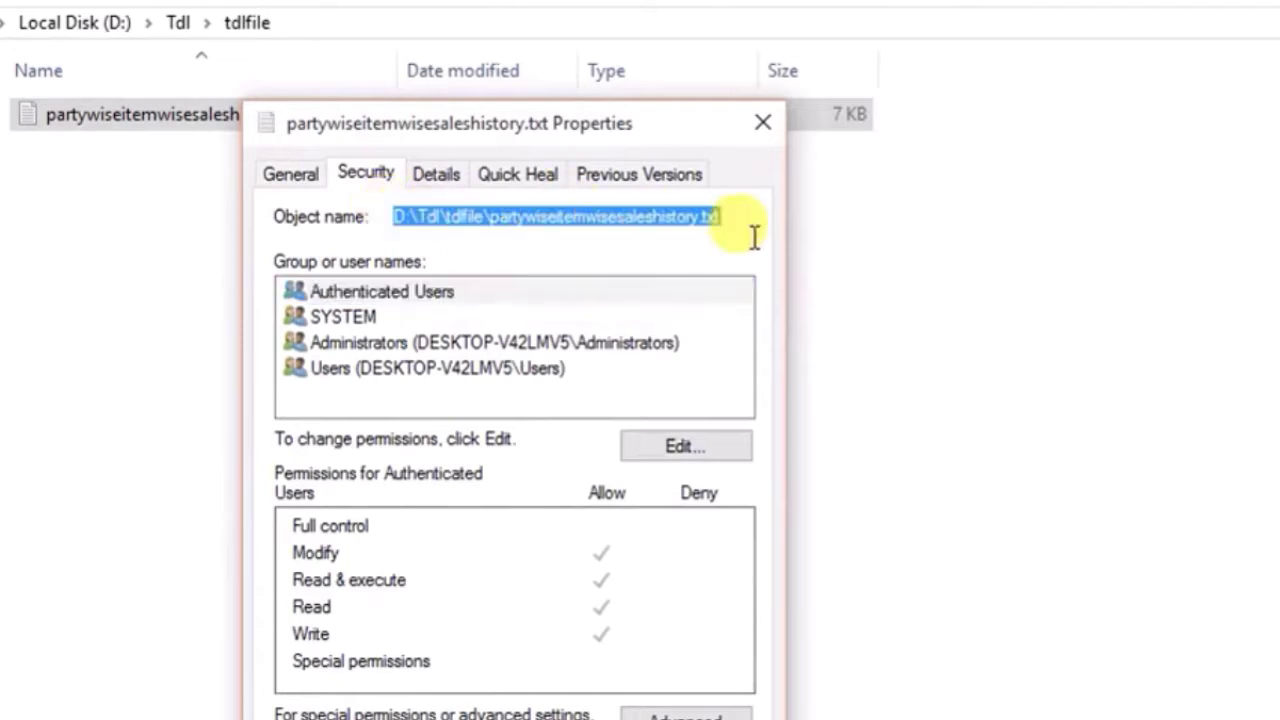
right_click(688, 220)
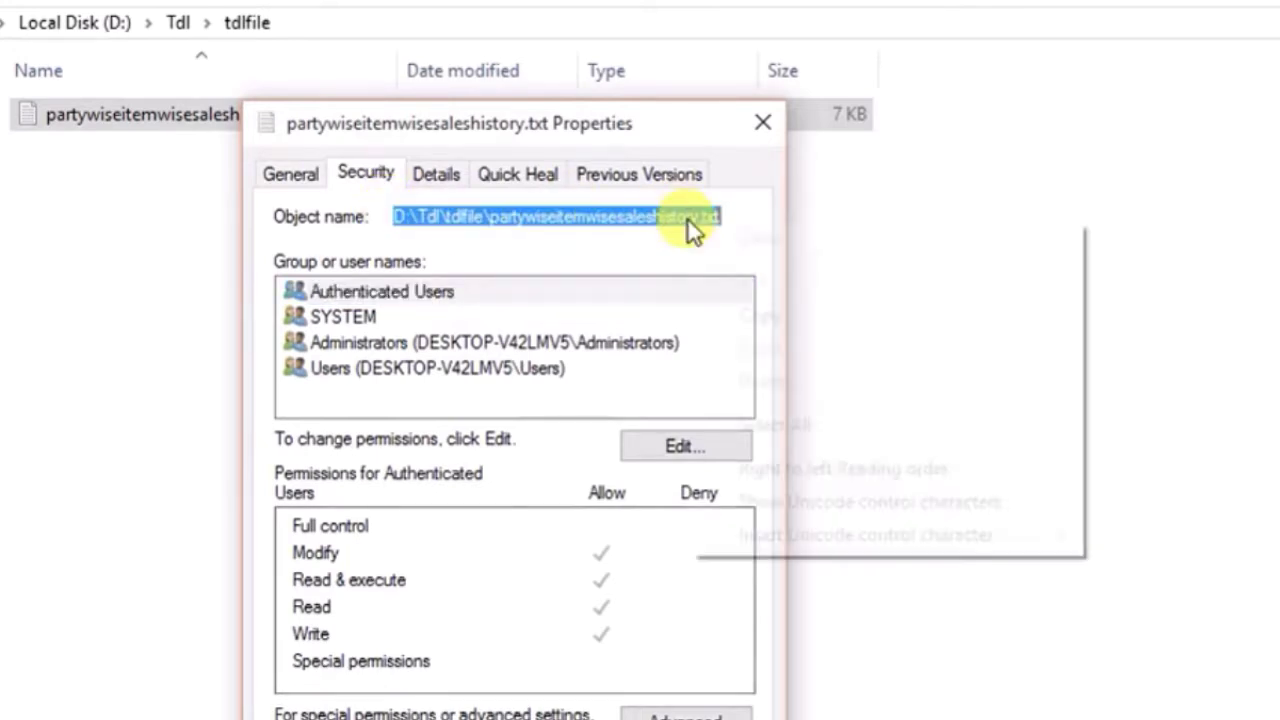
click(763, 316)
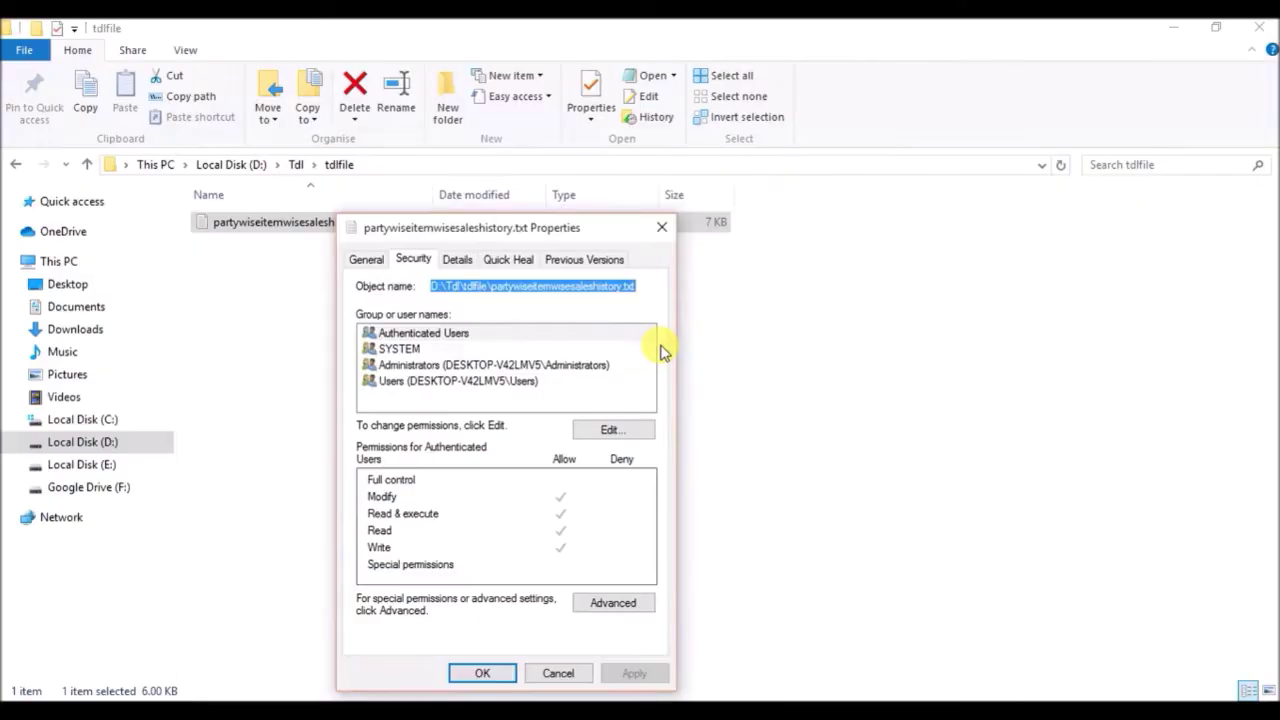
click(552, 670)
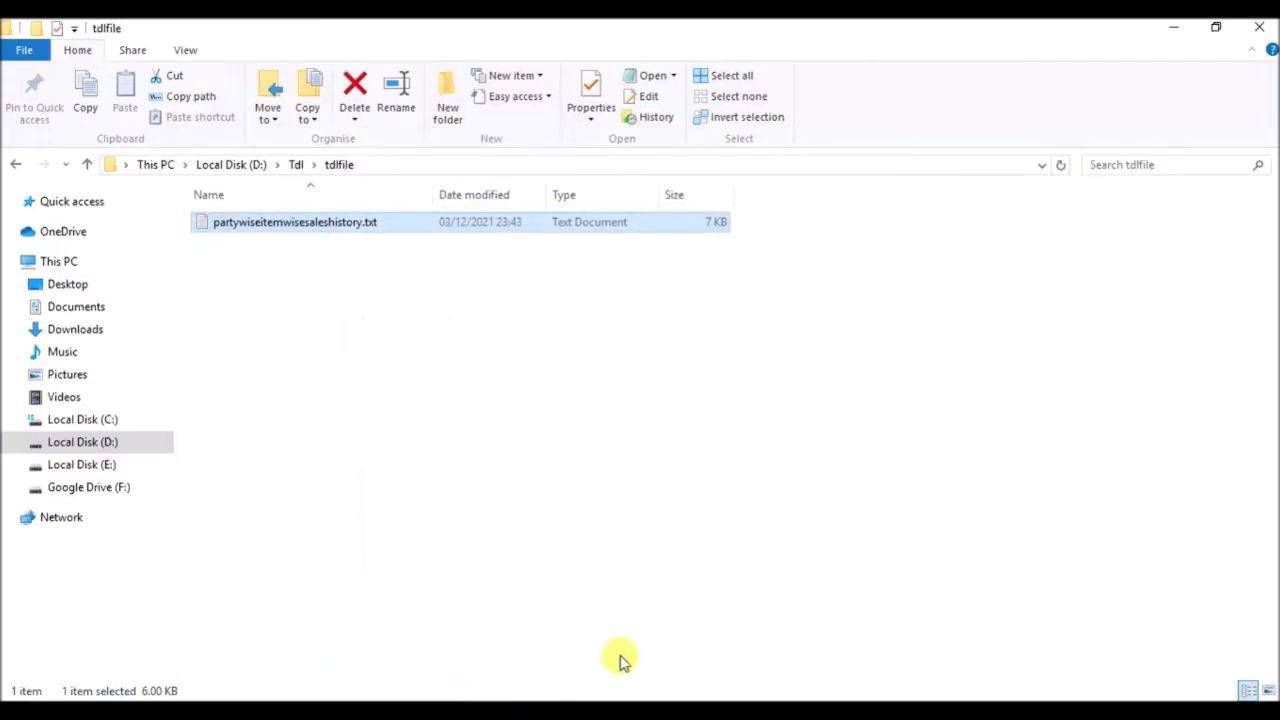
- Switch back to TallyPrime and open the TDLs & AddOns management screen
click(730, 711)
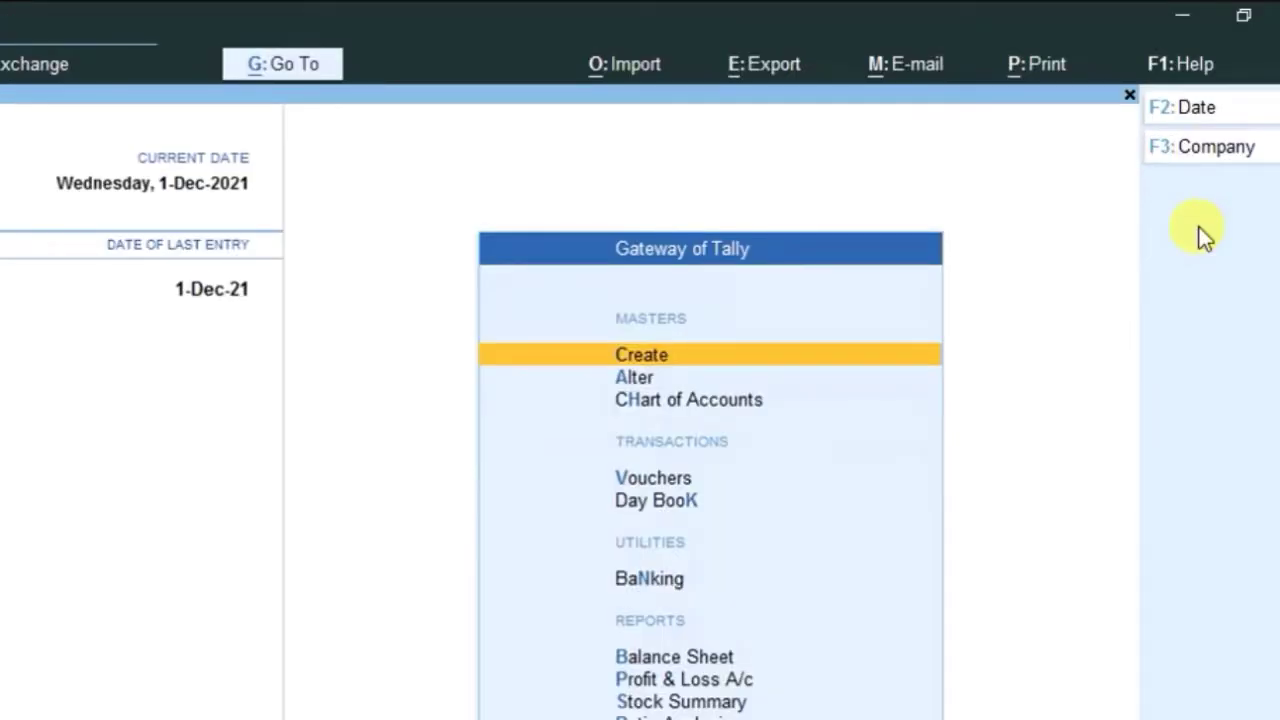
click(1169, 68)
key(Down)
key(Down)
key(Down)
key(Down)
key(Down)
key(Down)
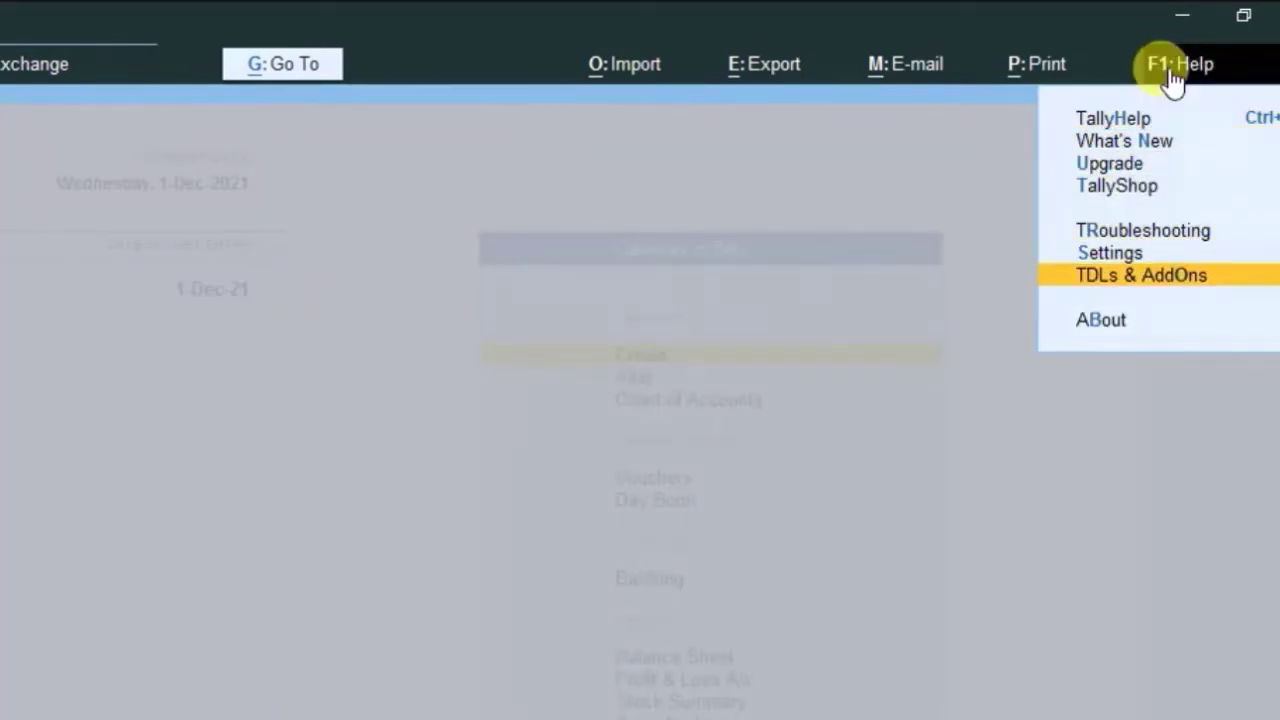
key(Return)
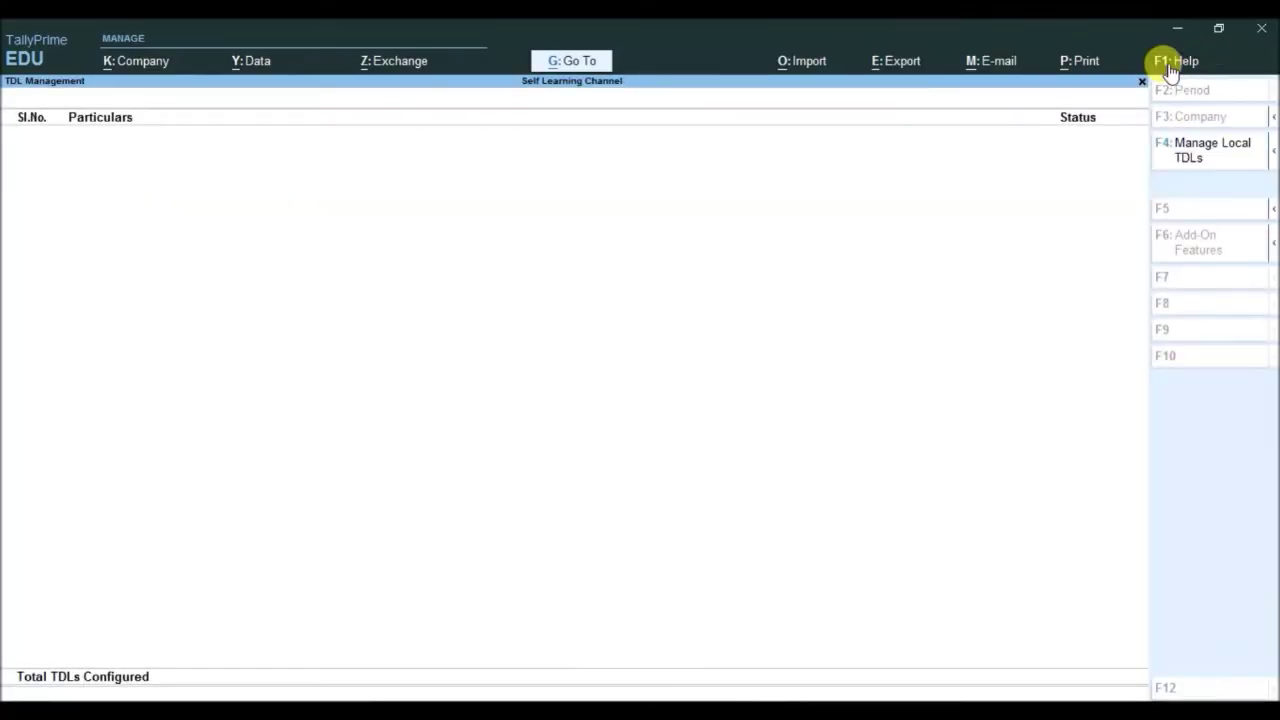
- Load D:\Tdl\tdlfile\partywiseitemwisesaleshistory.txt as a local TDL with loading on startup set to Yes, and return to the Gateway of Tally
click(1197, 160)
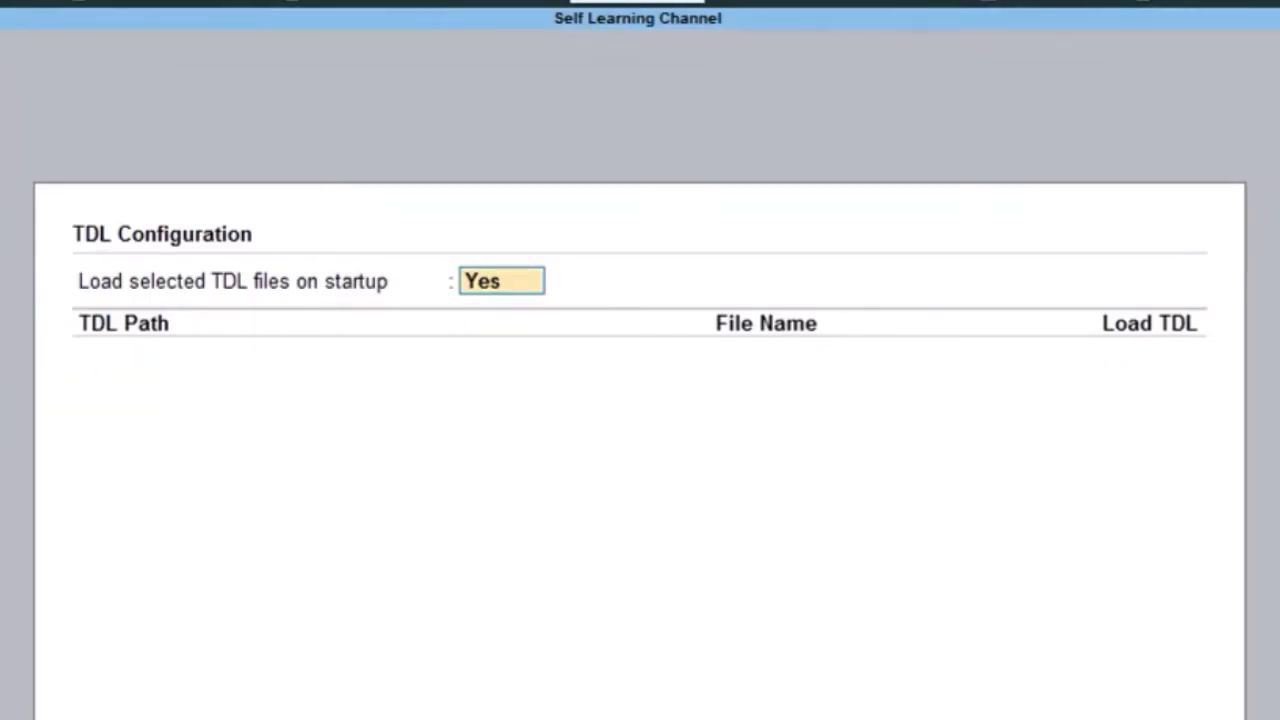
key(Return)
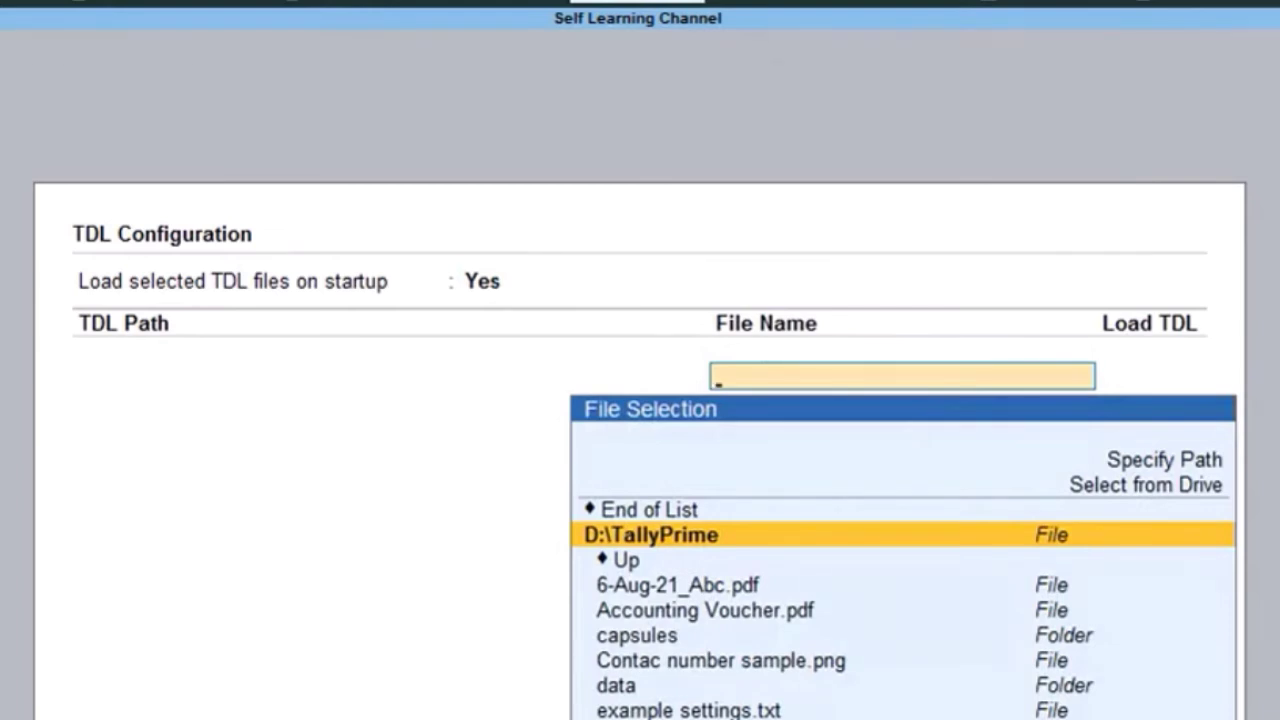
key(ctrl+alt+v)
key(Return)
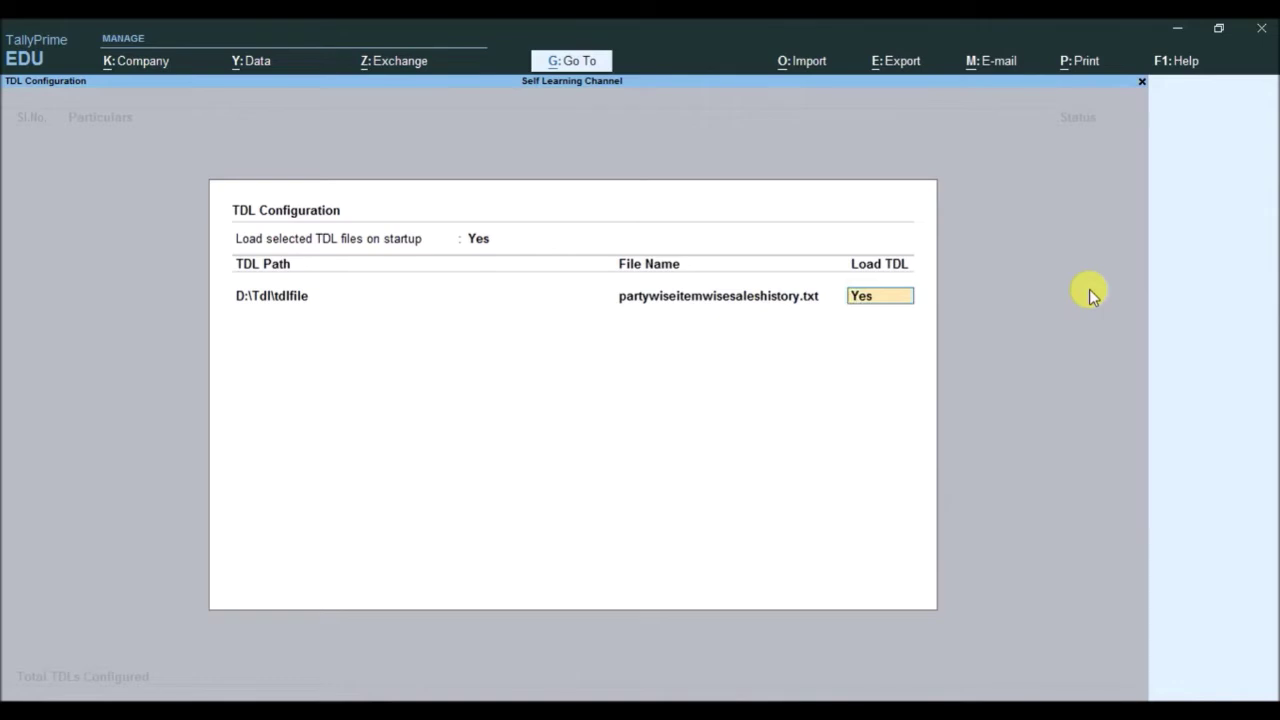
key(Return)
key(Return)
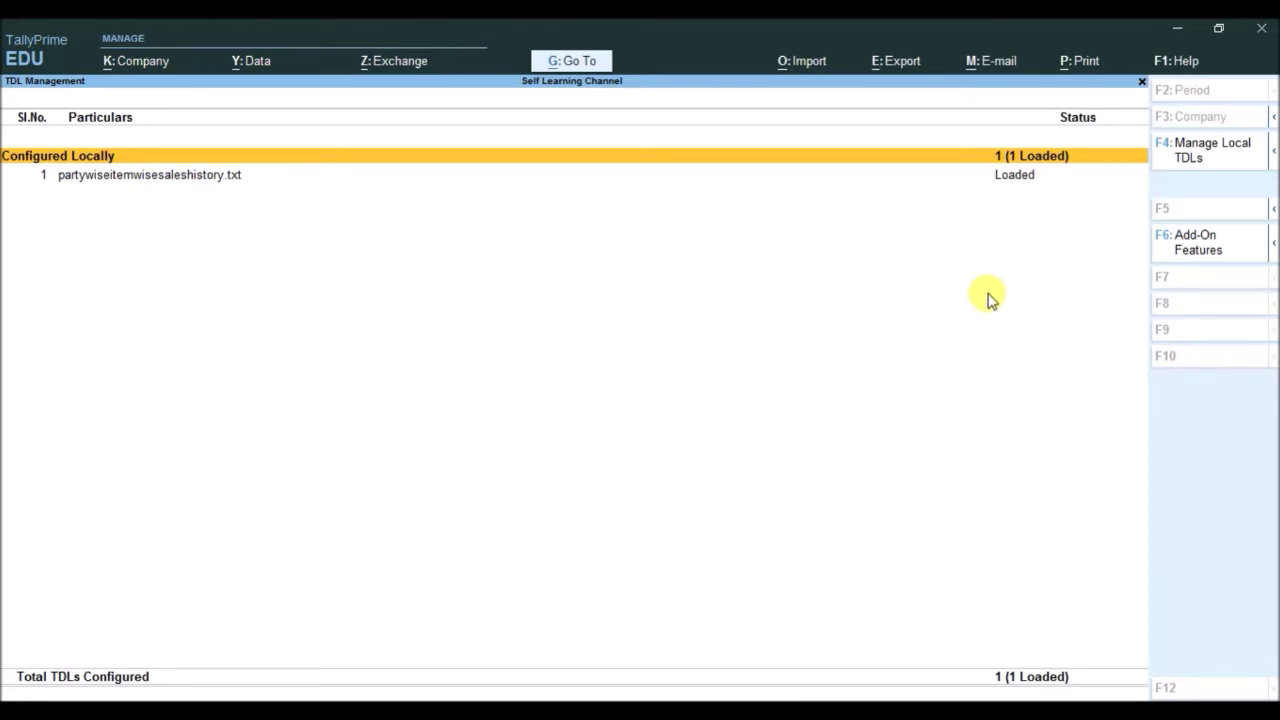
key(Escape)
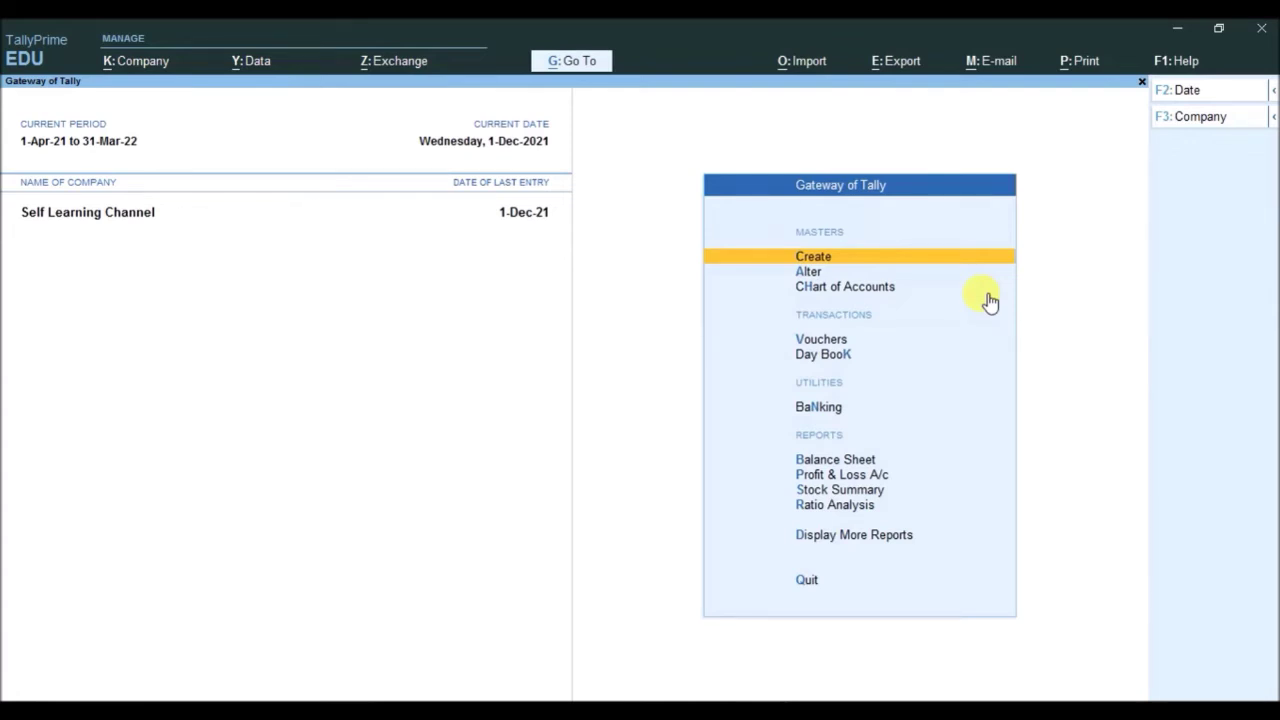
- Start a sales voucher dated 2-Dec-21 for the party Raman and Company, accepting the dispatch and party details as they are
key(v)
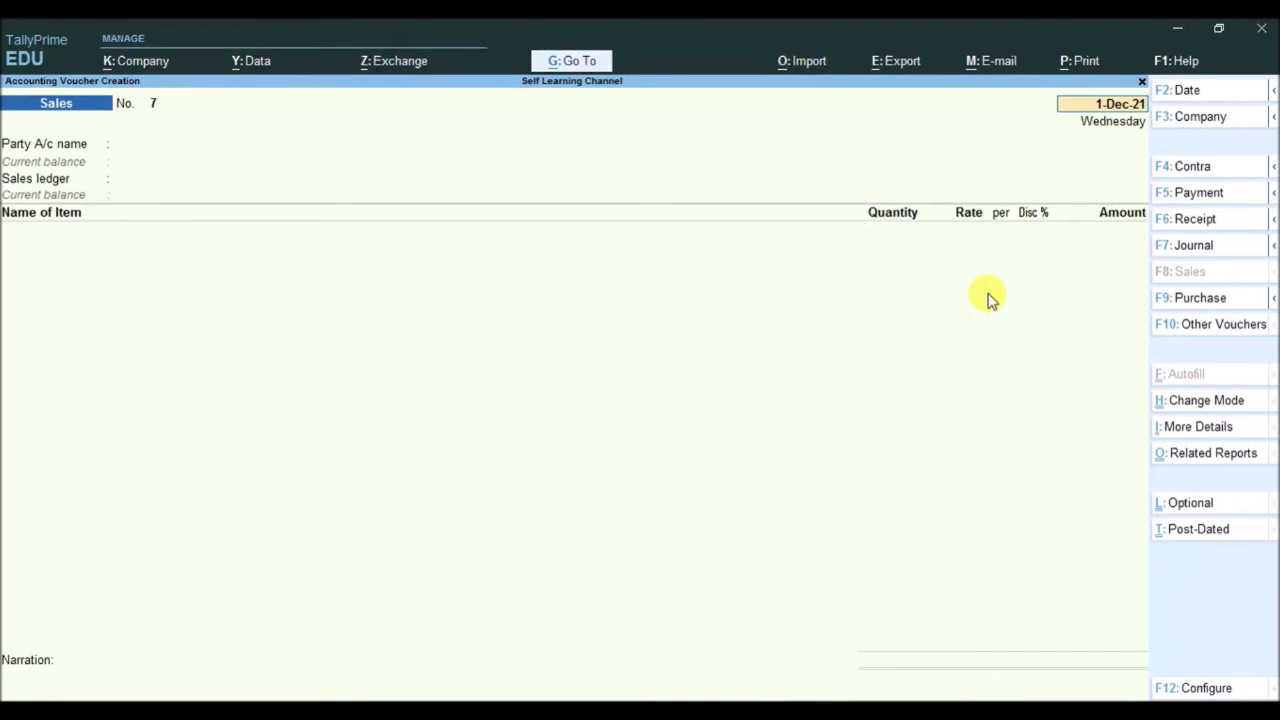
text(2-12-)
key(Return)
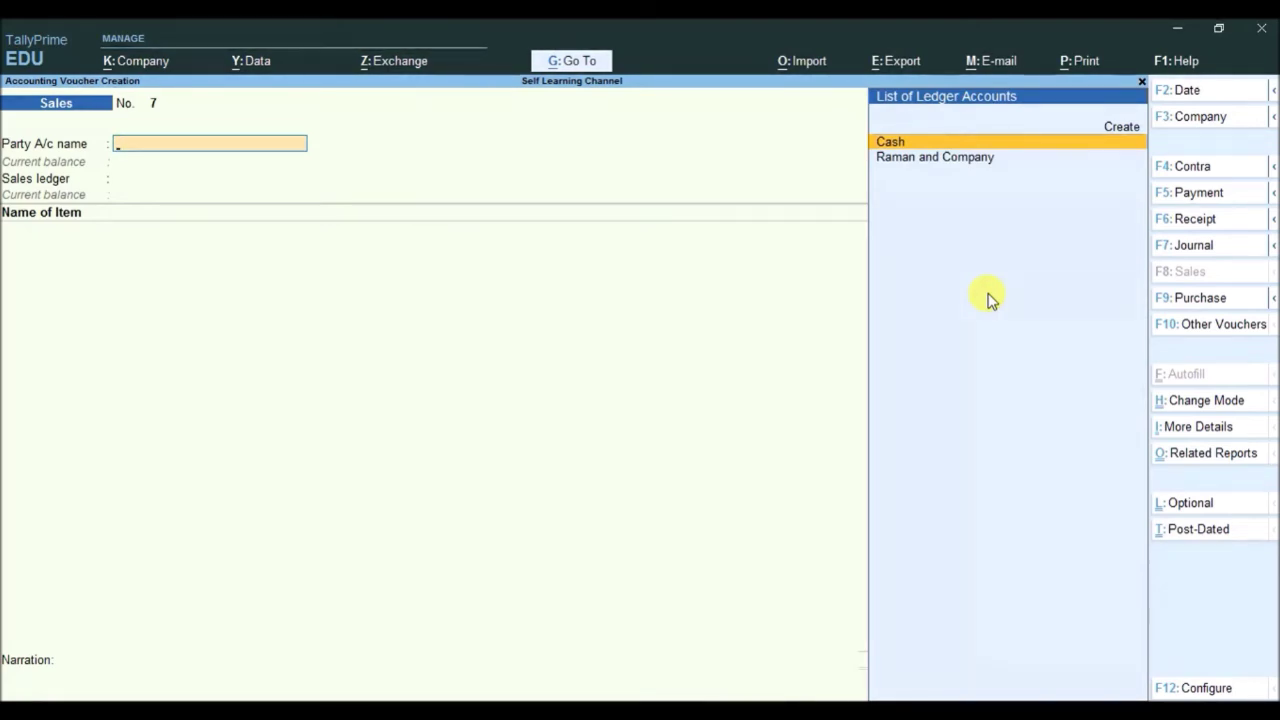
key(Down)
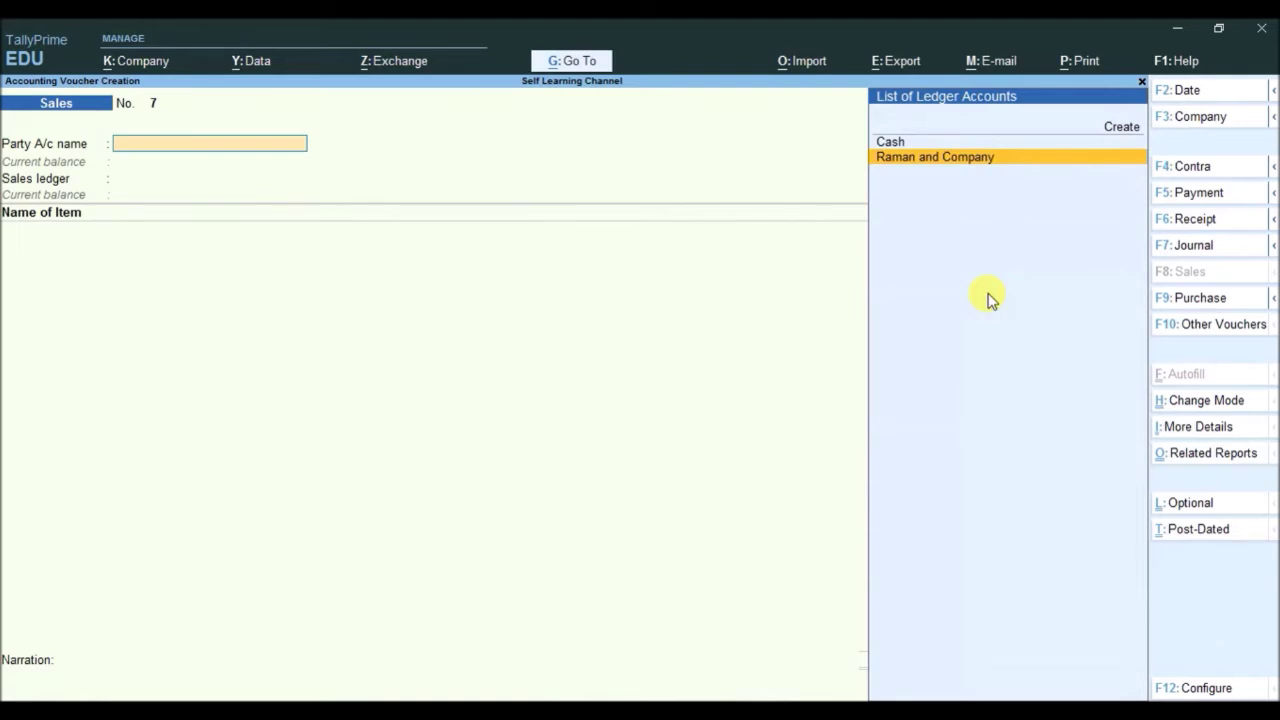
key(Up)
key(Down)
key(Return)
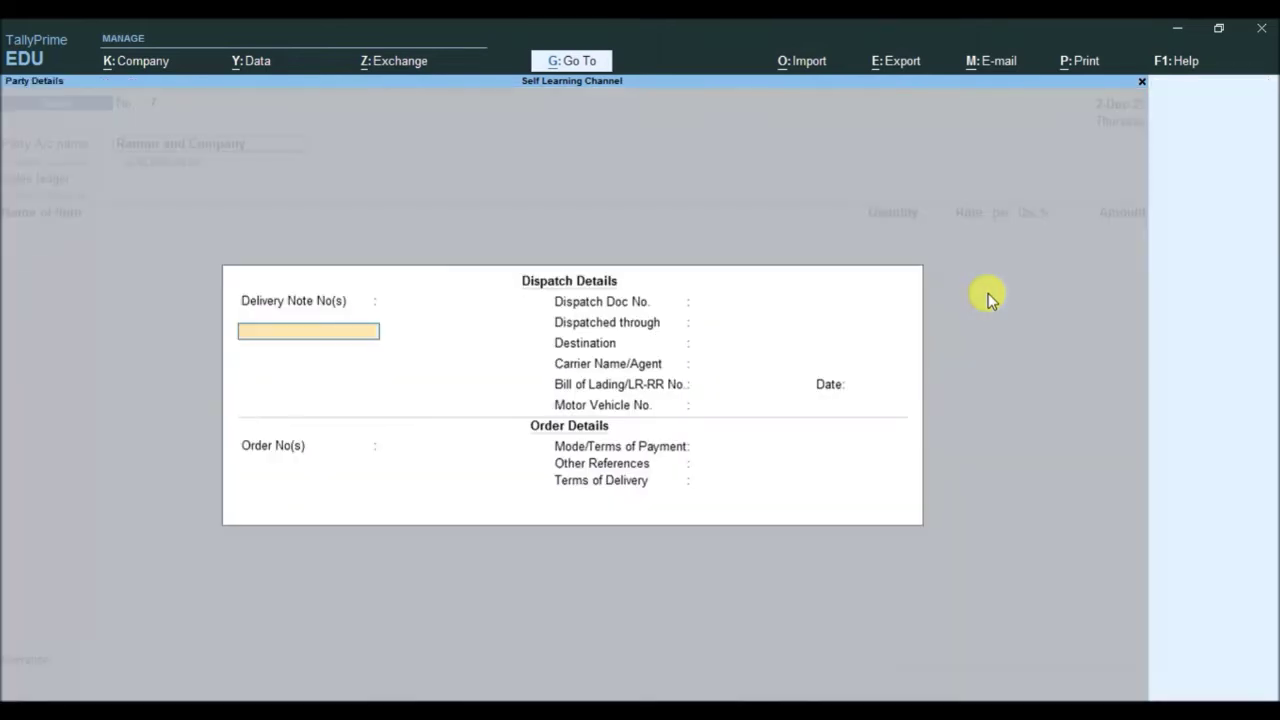
key(ctrl+a)
key(ctrl+a)
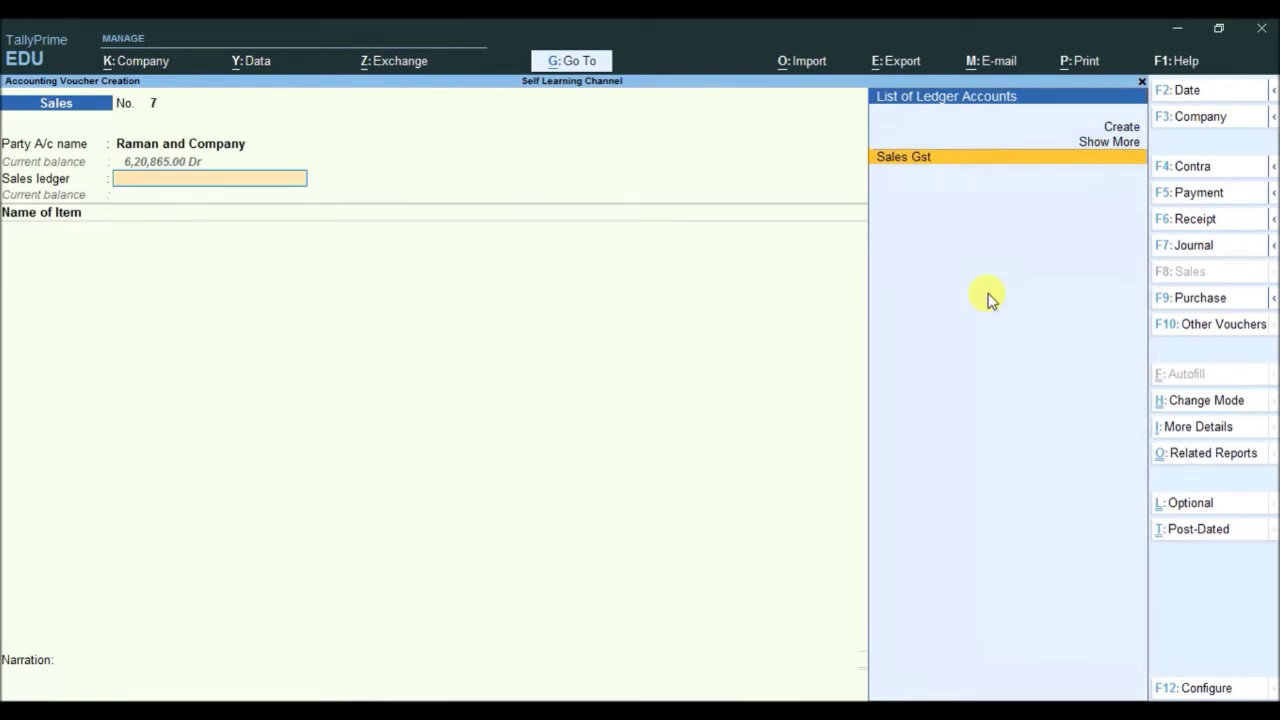
- Set the voucher's sales ledger to Sales Gst and choose Mi Tv 32 inch as the stock item
key(Return)
key(Return)
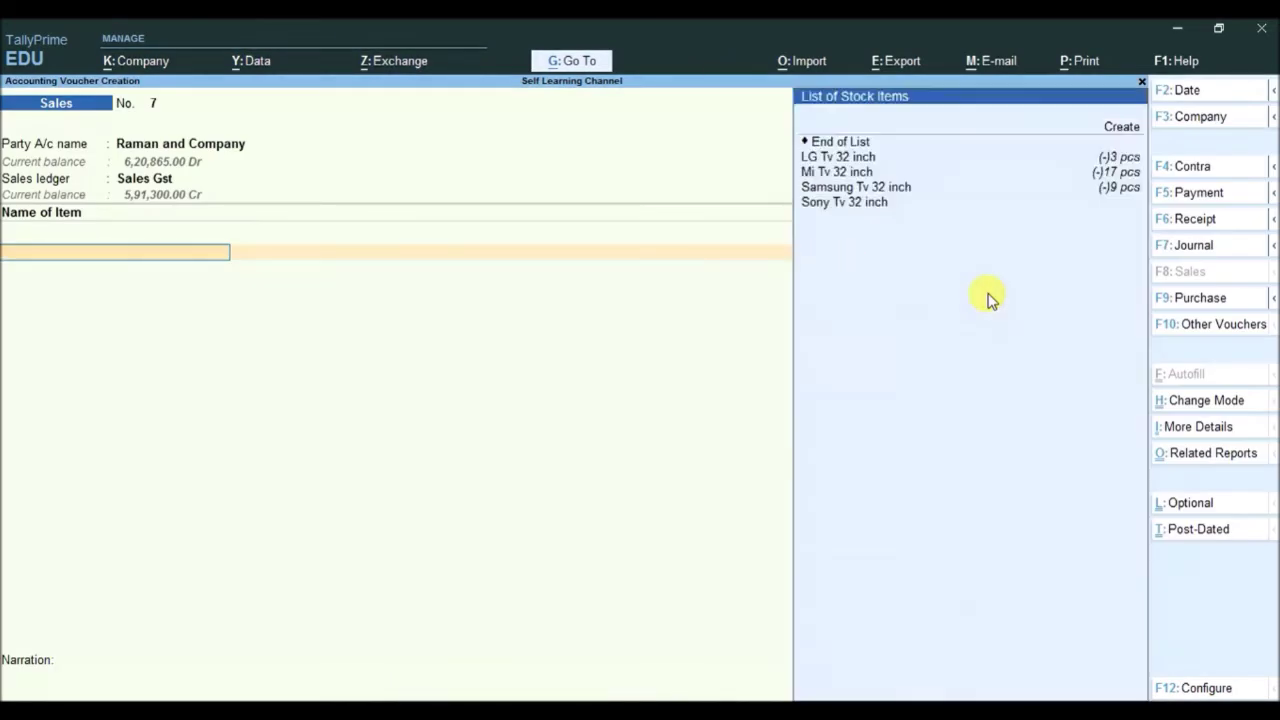
key(Down)
key(Down)
key(Down)
key(Down)
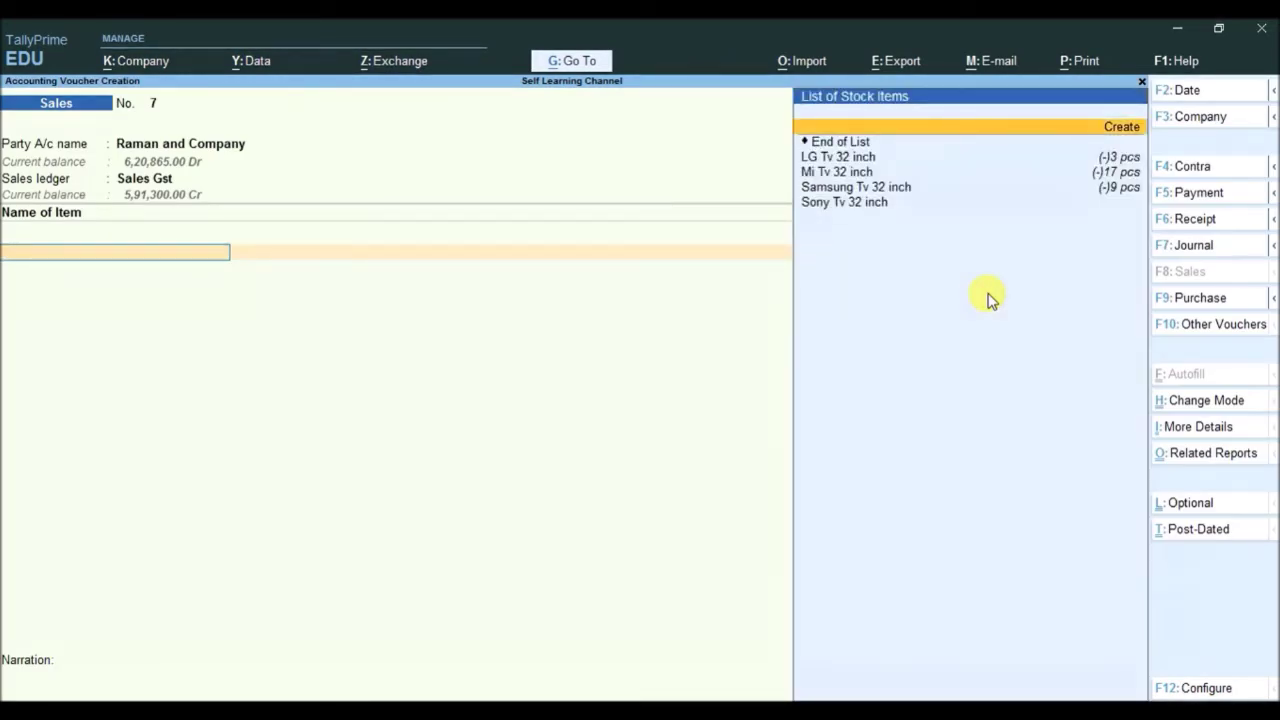
key(Down)
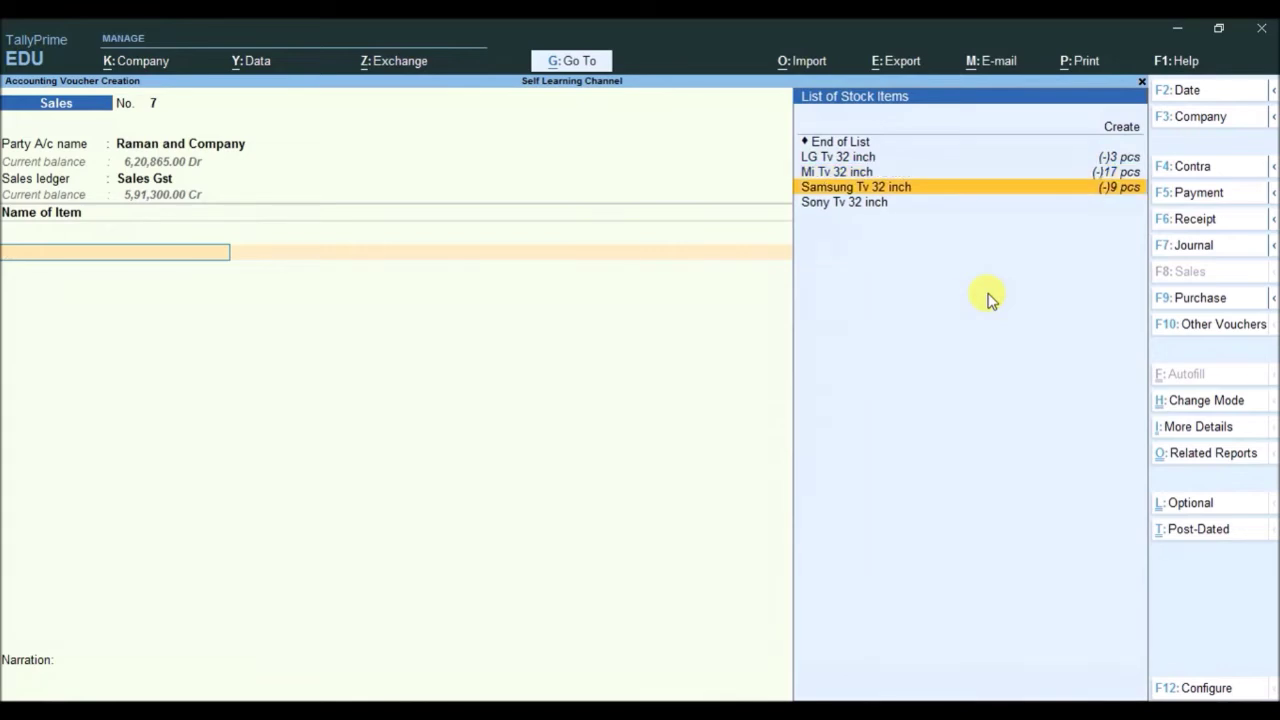
key(Down)
key(Up)
key(Up)
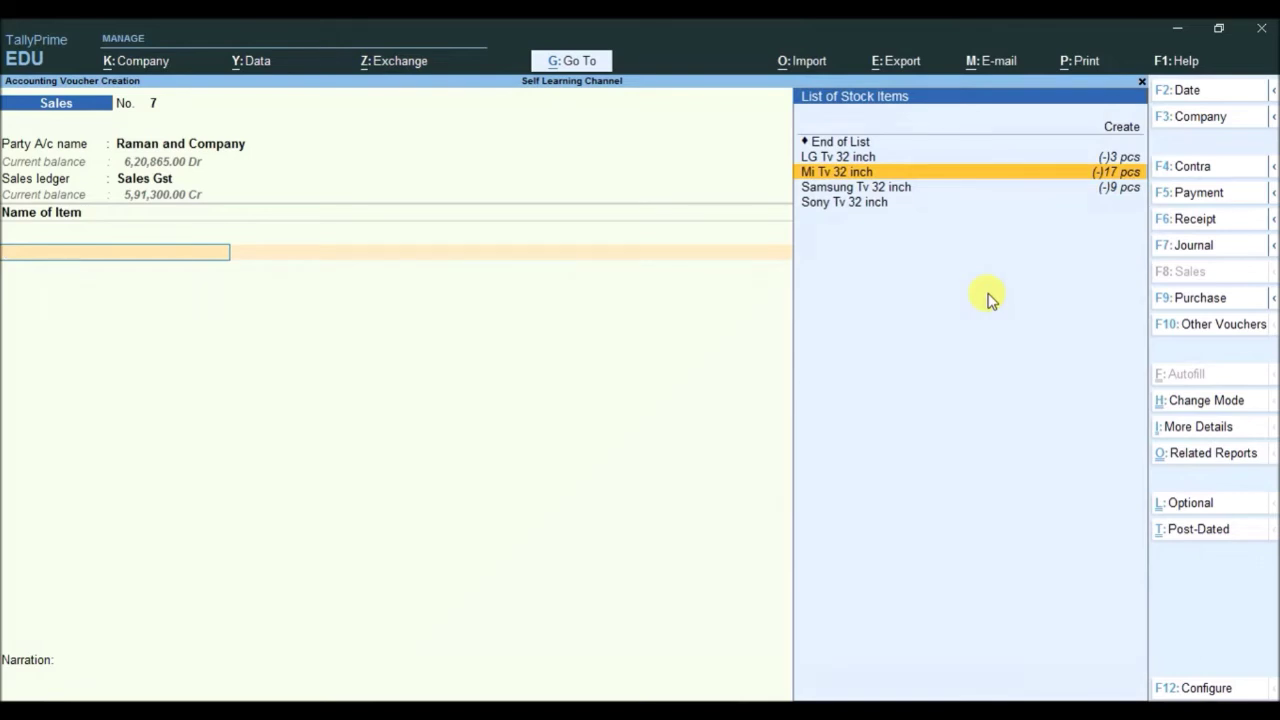
key(Return)
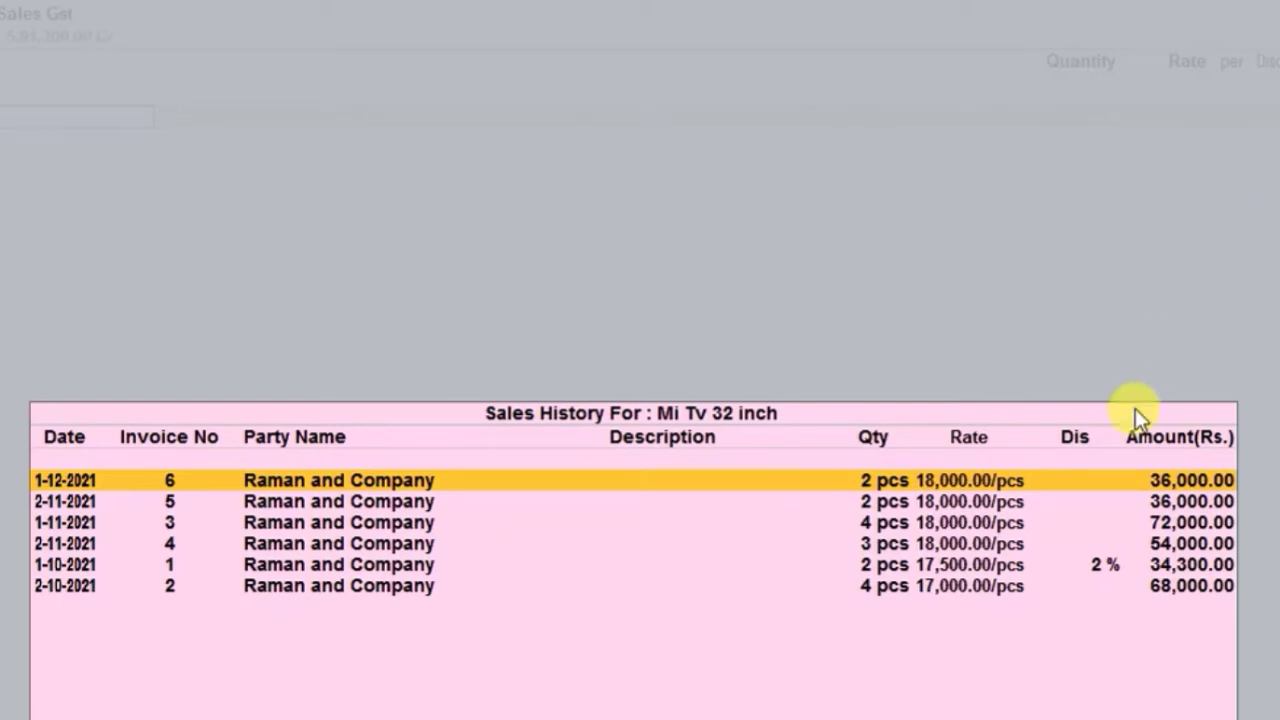
- Review the dates, quantities, rates and discounts of past invoices in the Mi Tv 32 inch sales history, and close the history
key(Down)
key(Down)
key(Down)
key(Down)
key(Down)
key(Up)
key(Up)
key(Up)
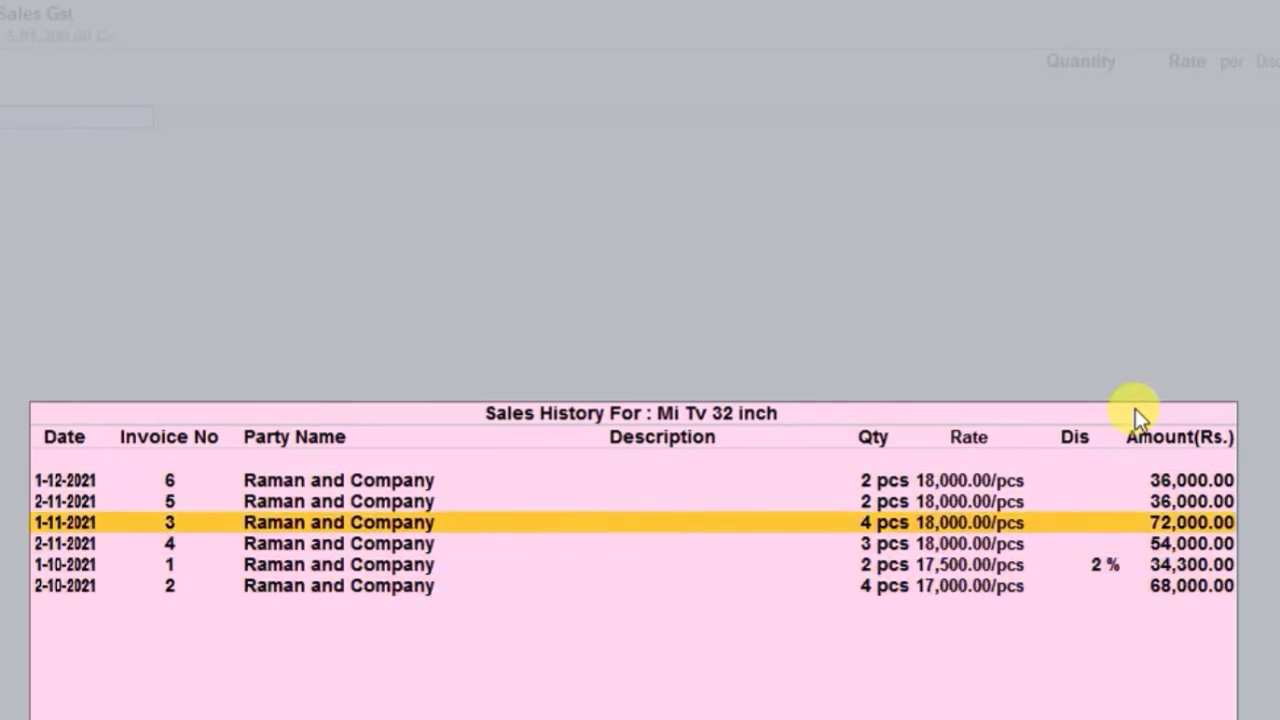
key(Up)
key(Down)
key(Down)
key(Down)
key(Down)
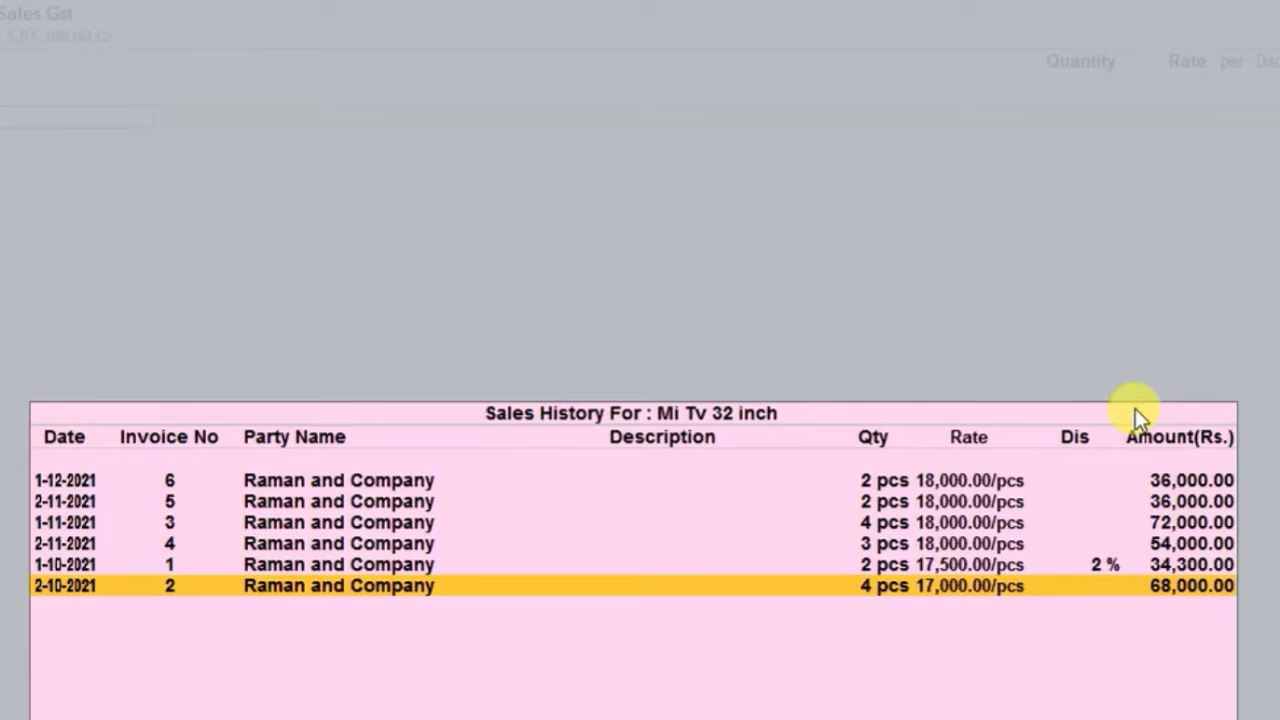
key(Up)
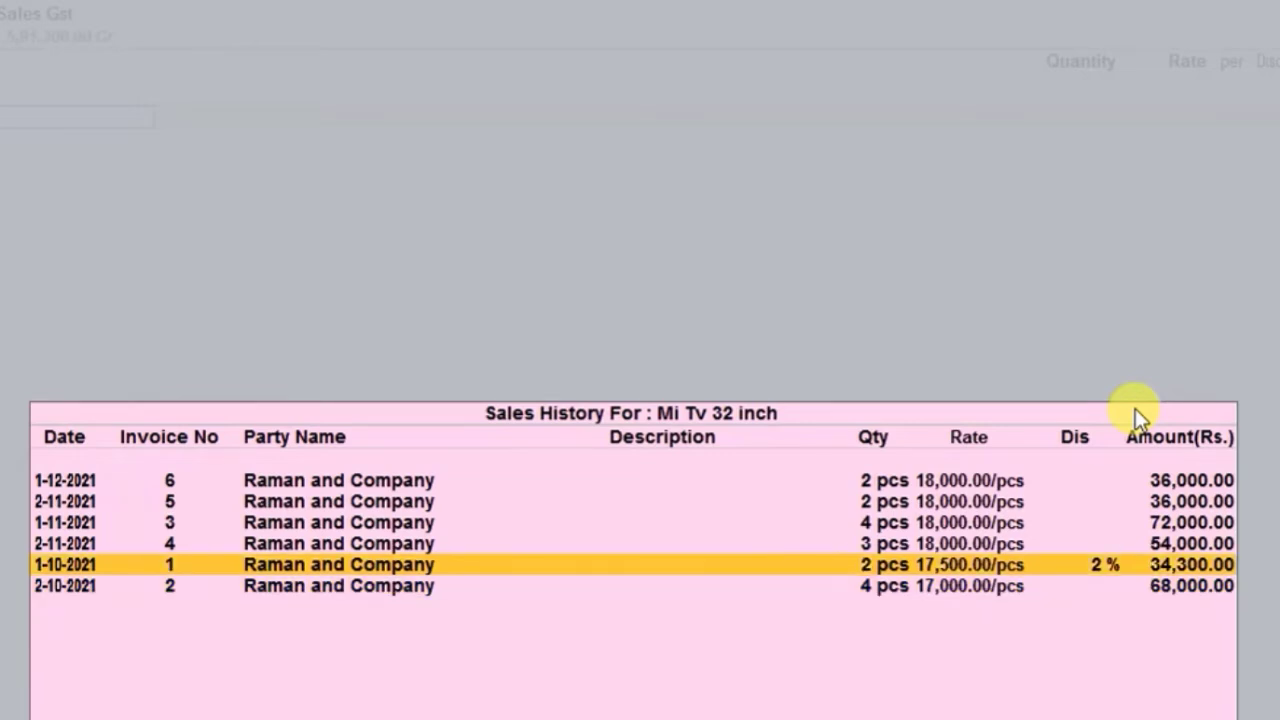
key(Up)
key(Up)
key(Up)
key(Up)
key(Escape)
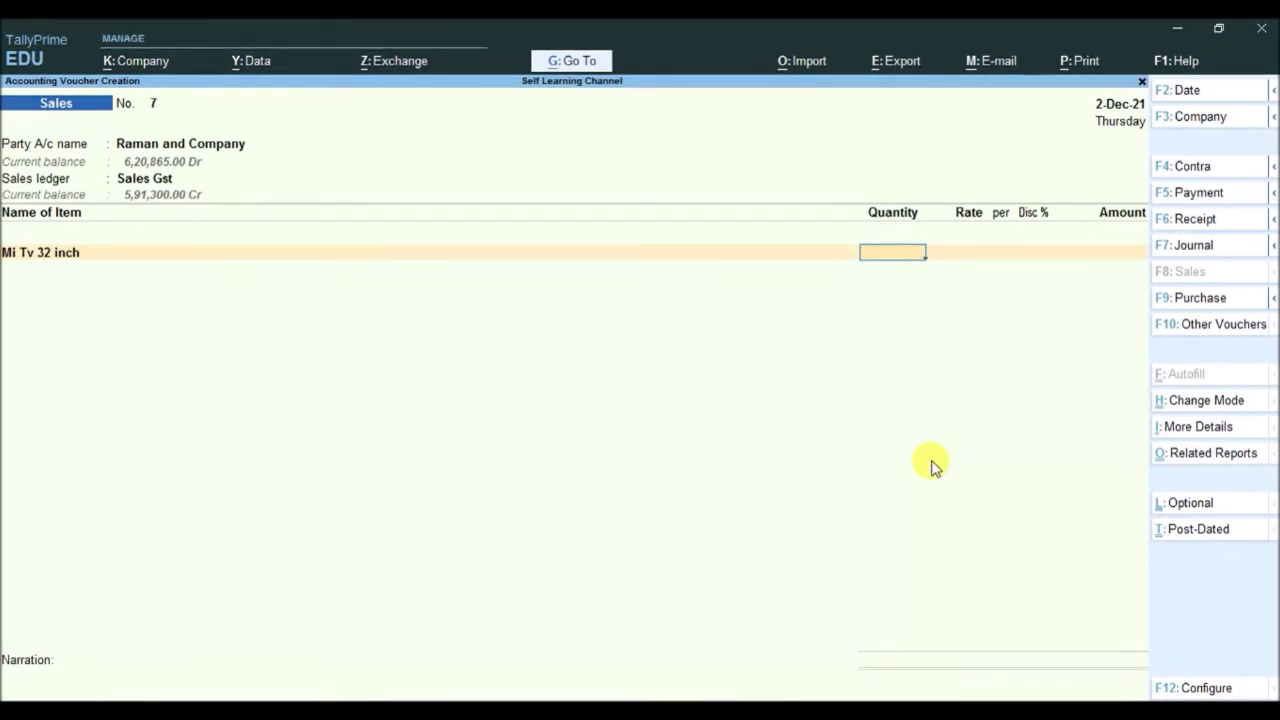
- Enter a quantity of 2 pcs for Mi Tv 32 inch at the rate of 18,000.00 per piece
text(2)
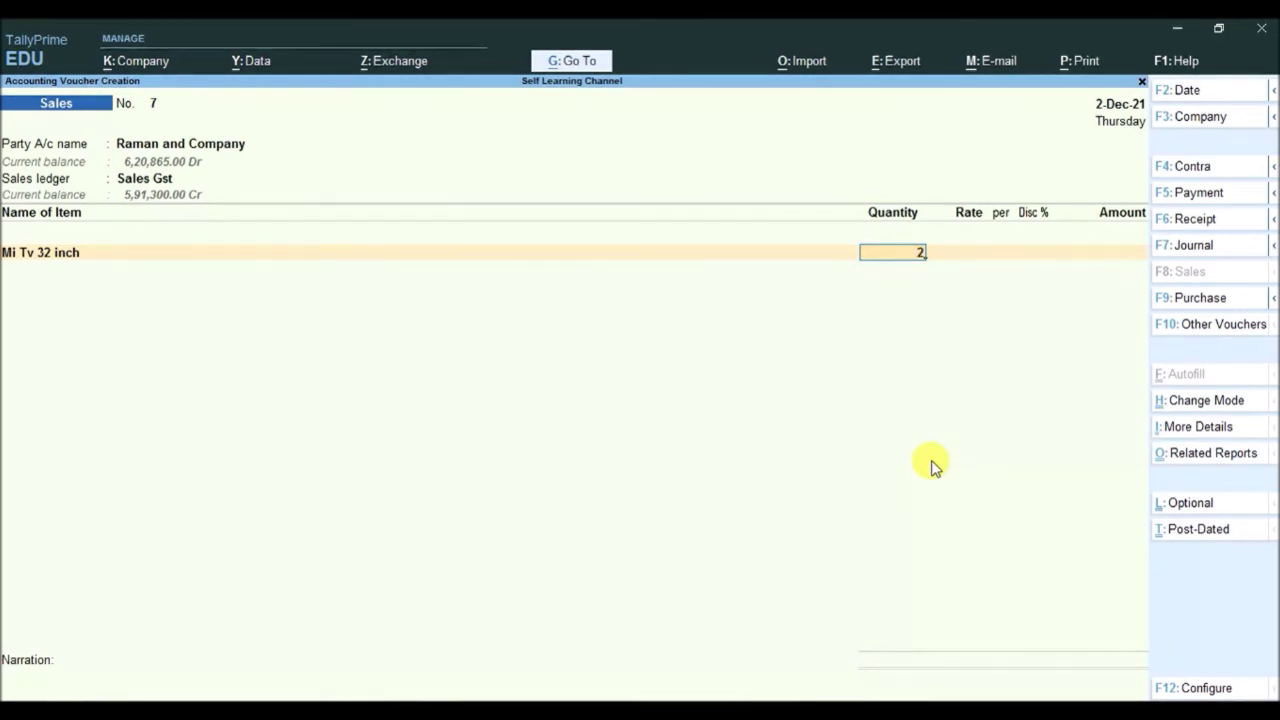
key(Return)
key(Return)
key(Return)
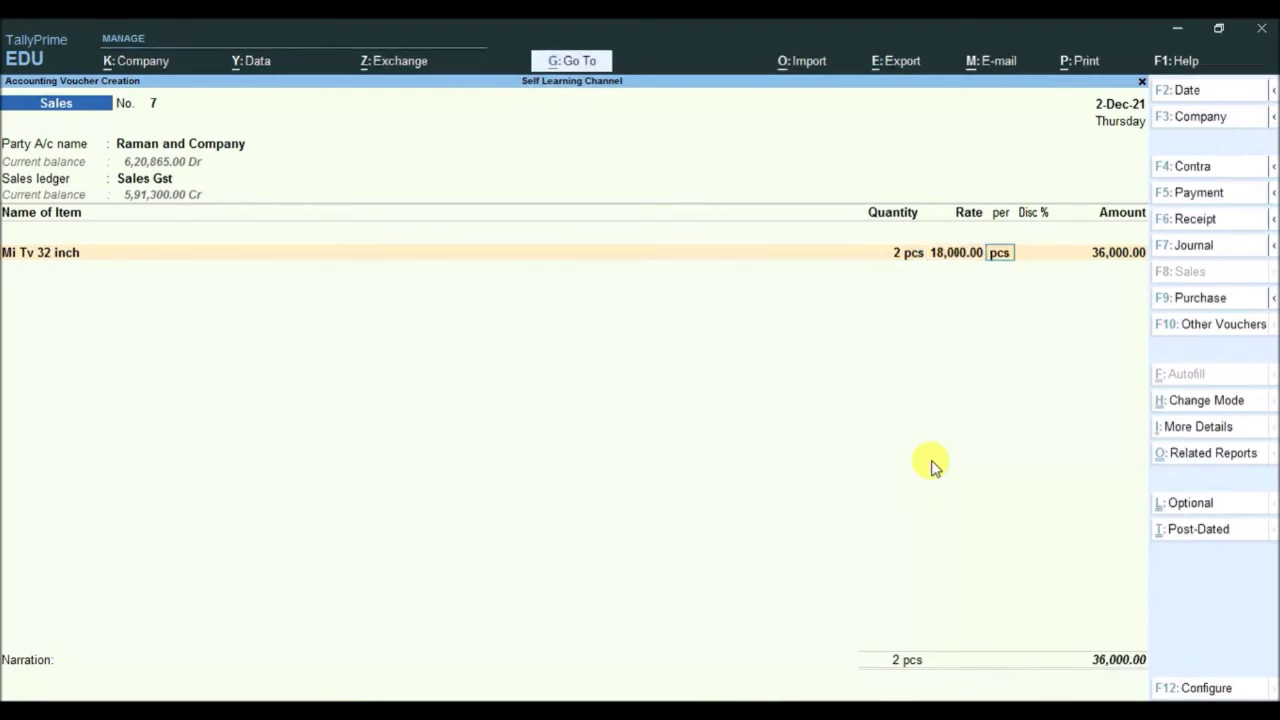
- Complete the Mi Tv 32 inch line without a discount and choose LG Tv 32 inch as the next stock item
key(Return)
key(Return)
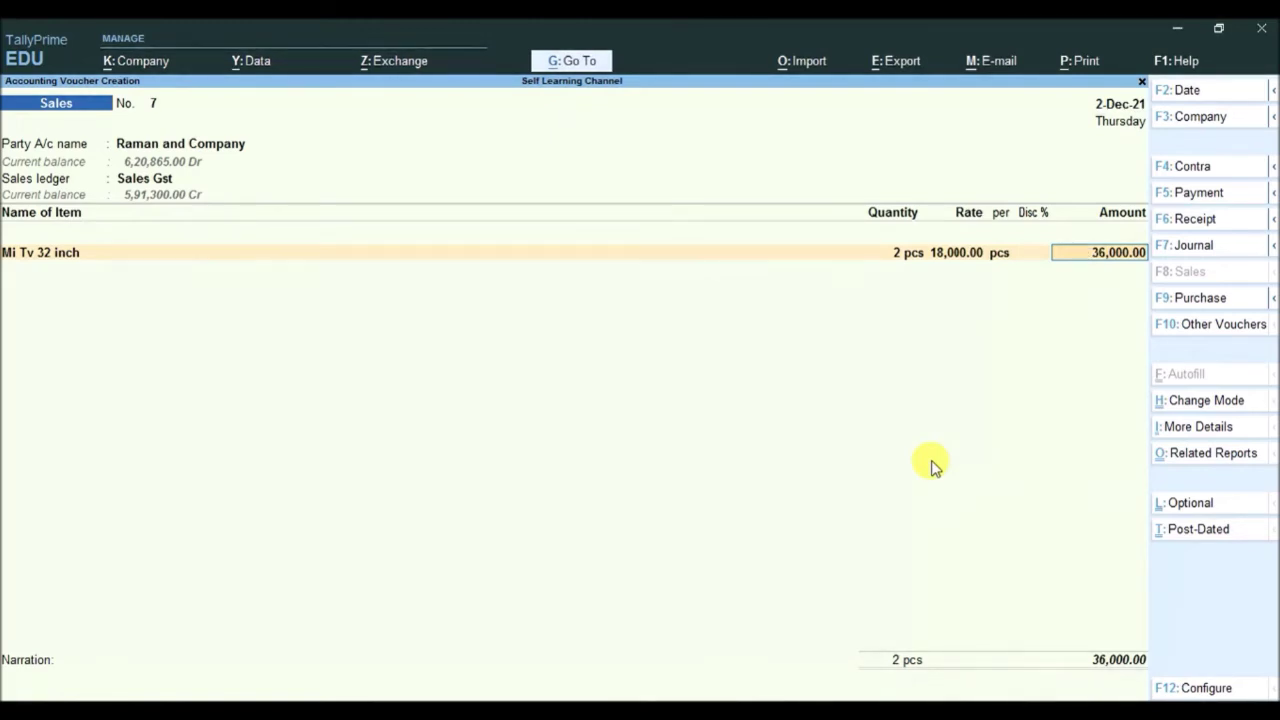
key(Return)
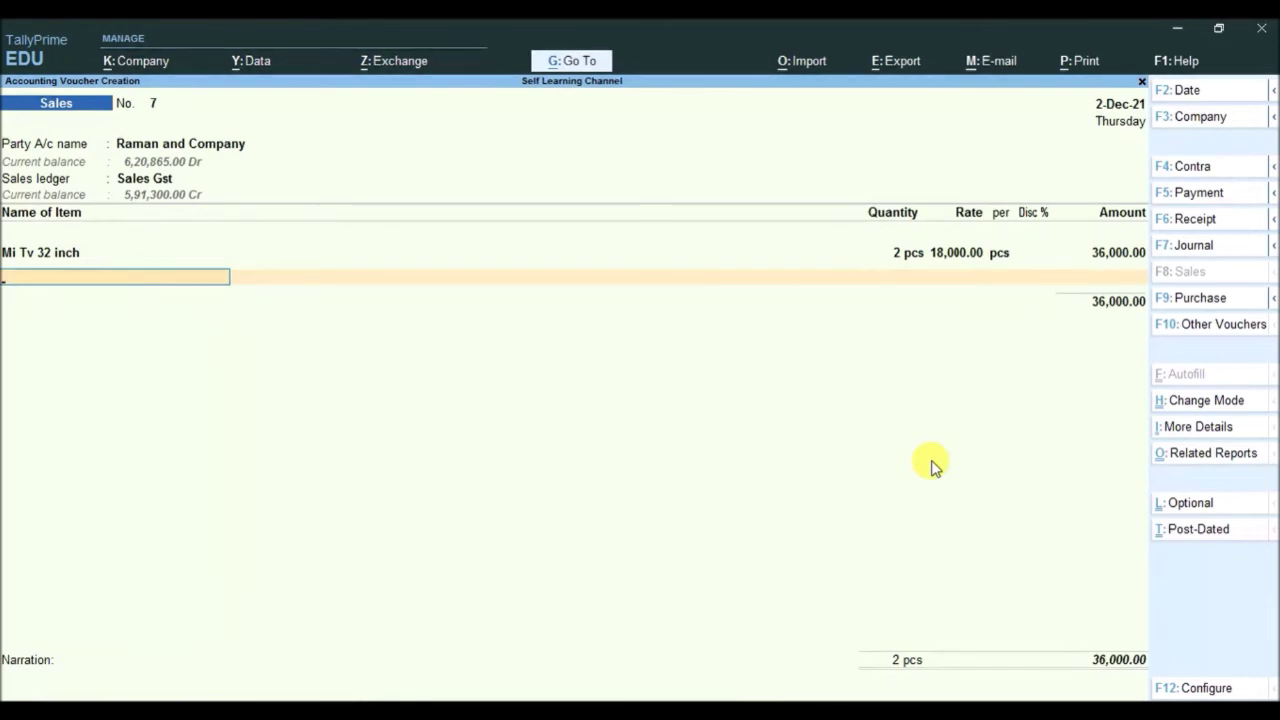
key(space)
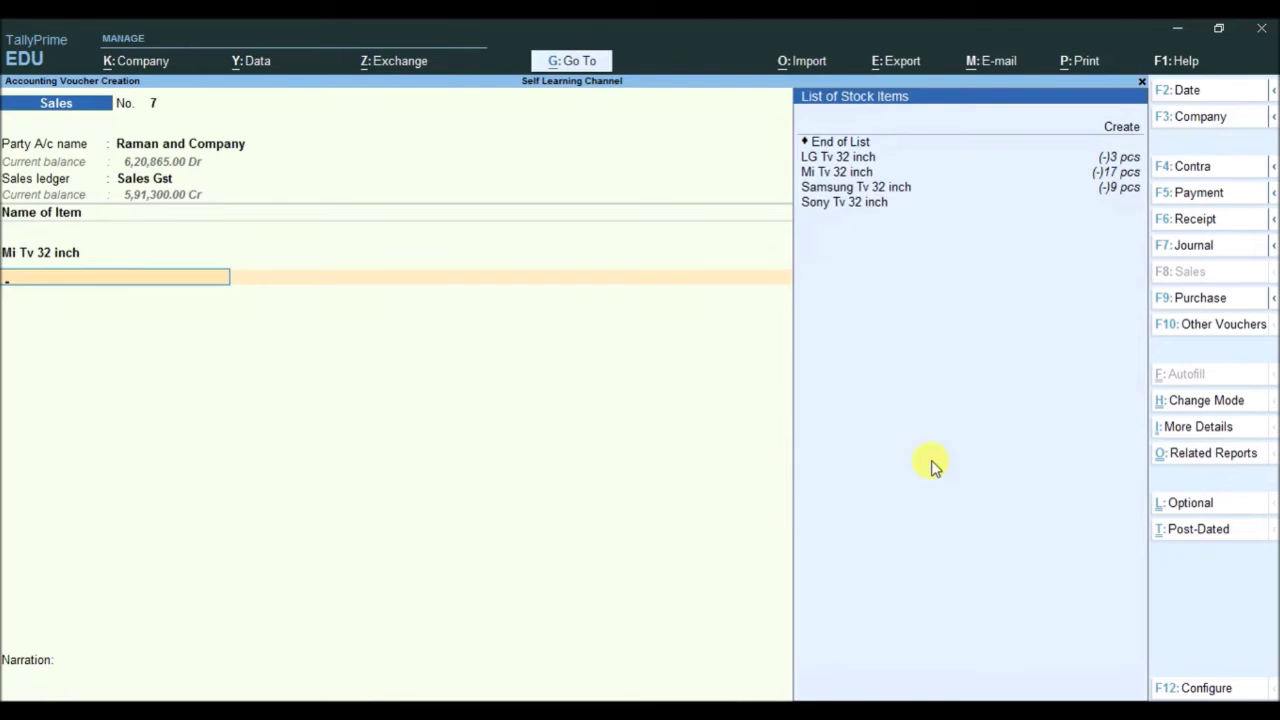
key(Down)
key(Down)
key(Down)
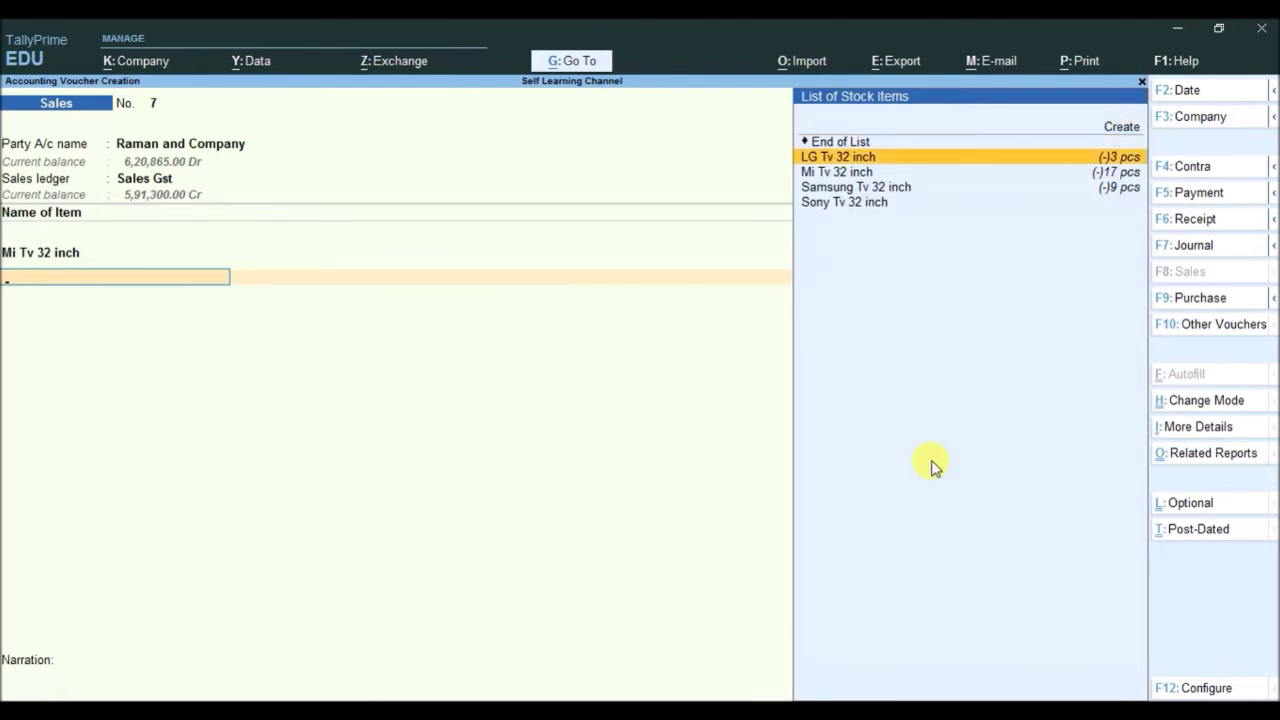
key(Return)
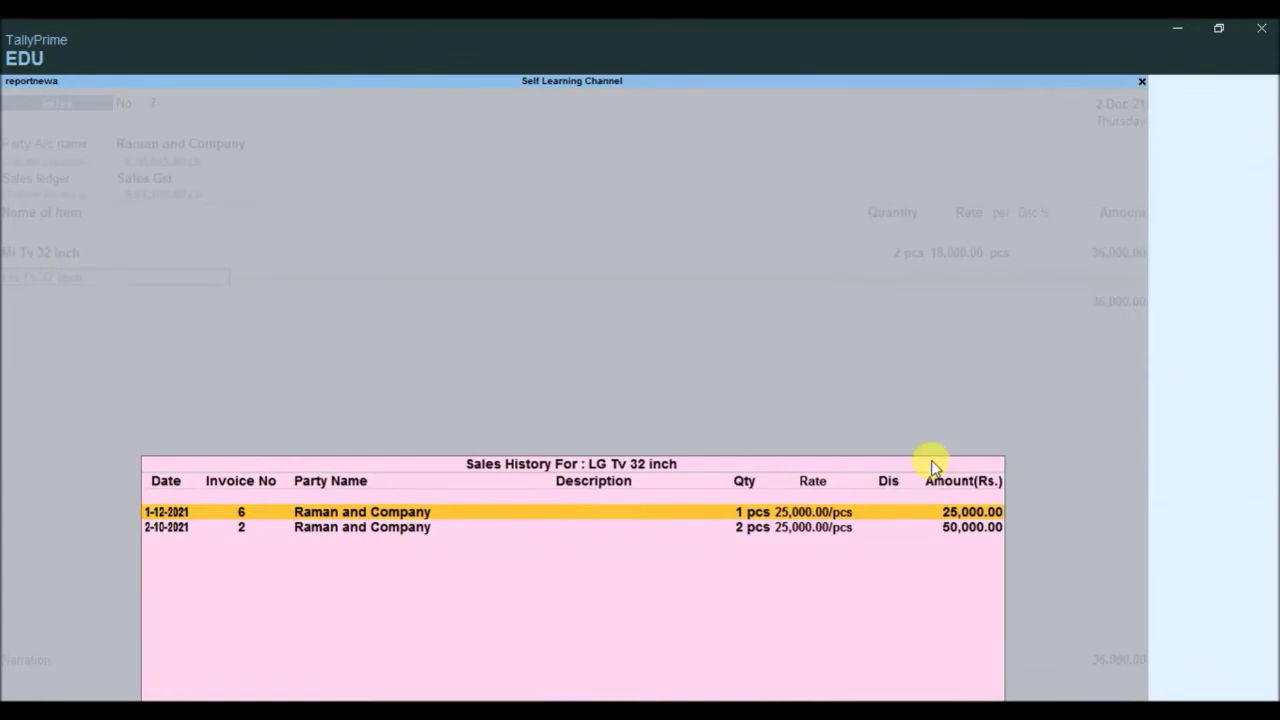
- Review the past invoices in the LG Tv 32 inch sales history, and close the history
key(Down)
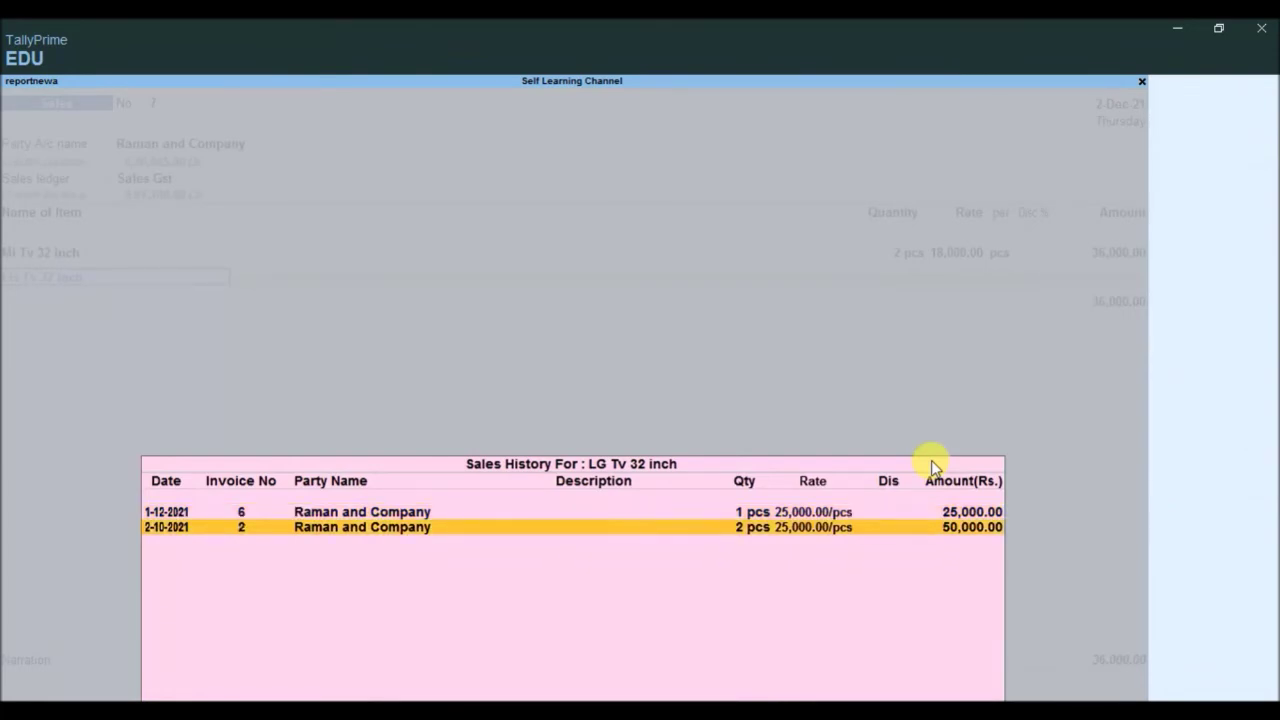
key(Up)
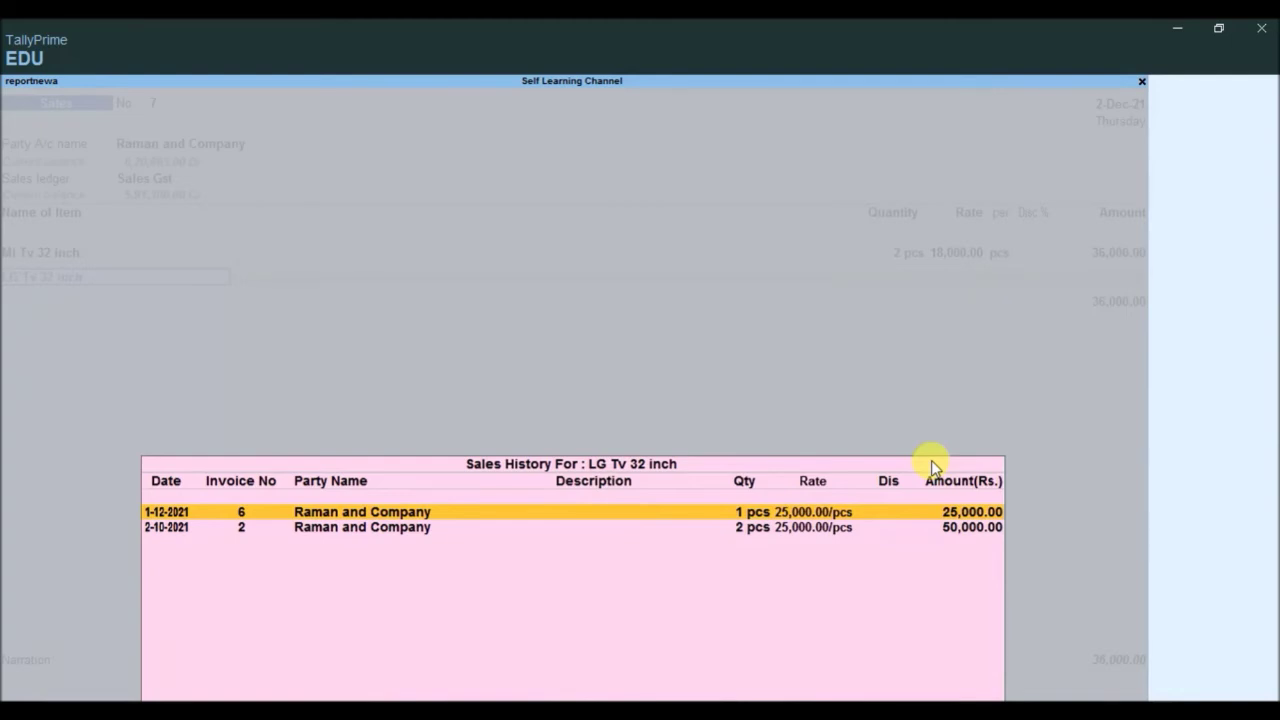
key(Escape)
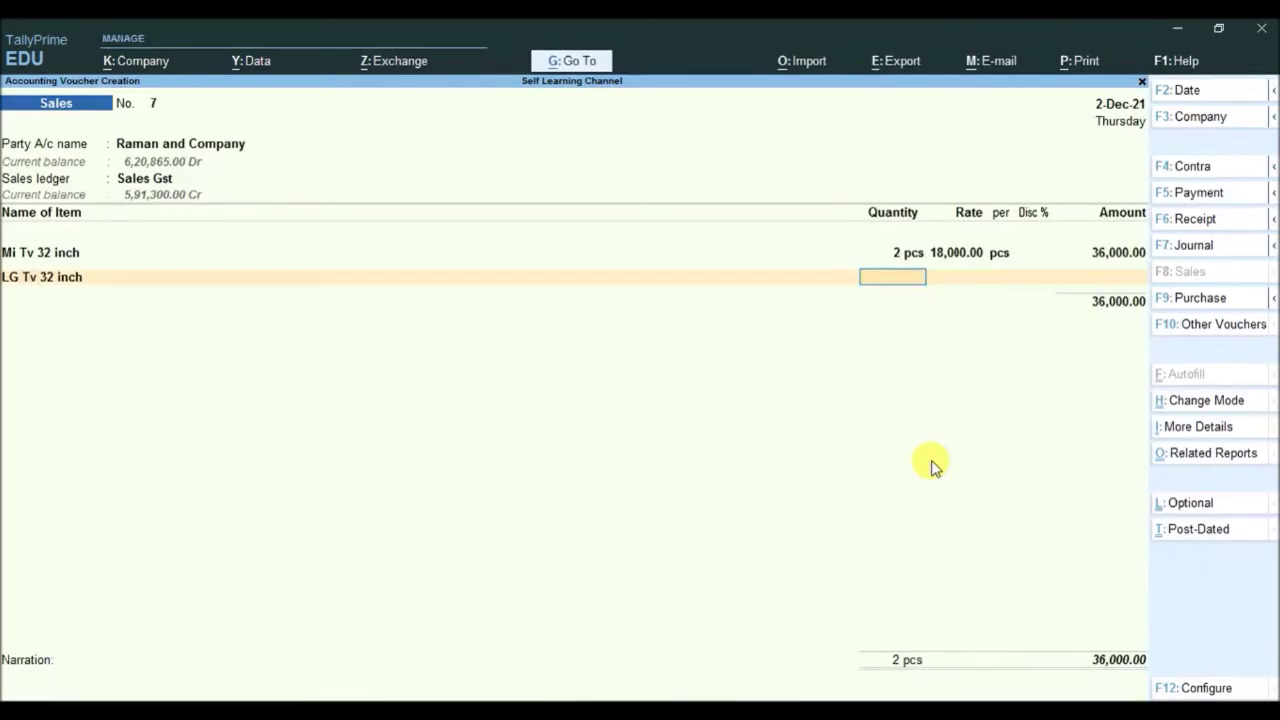
- Enter a quantity of 1 pcs for LG Tv 32 inch, keeping the rate of 25,000.00 per piece and no discount
text(1)
key(Return)
key(Return)
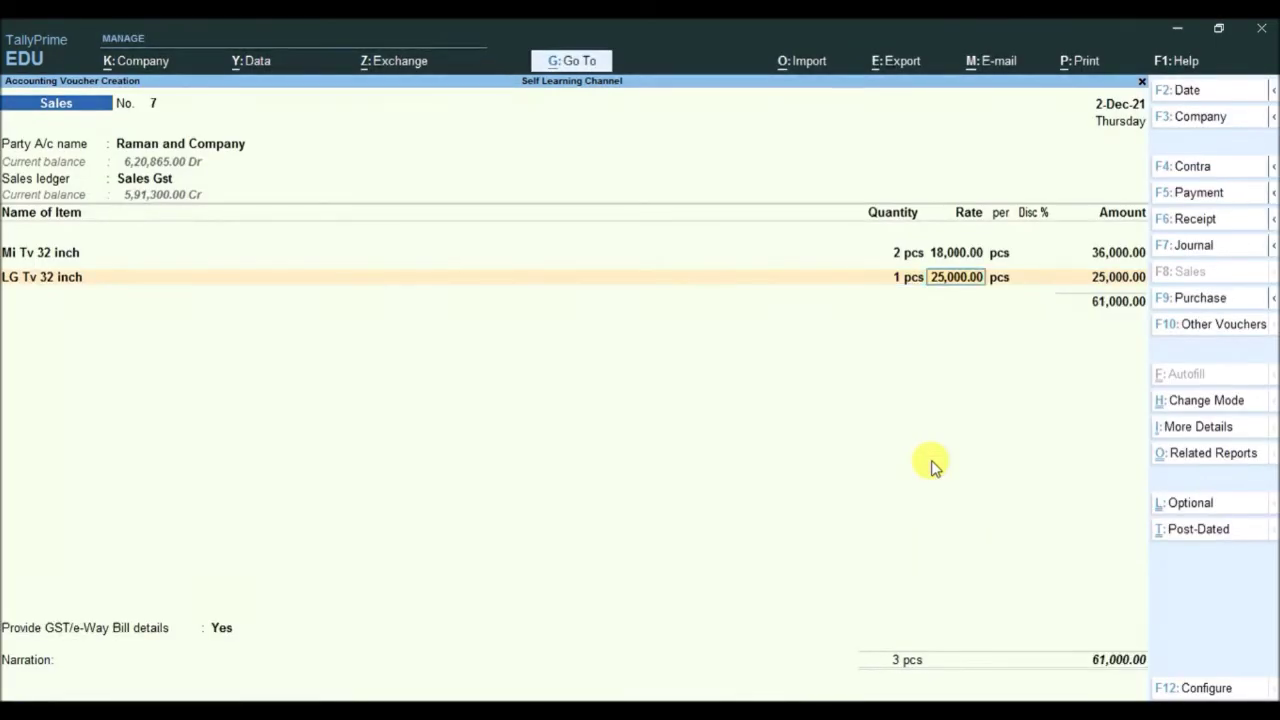
key(Return)
key(Return)
key(Return)
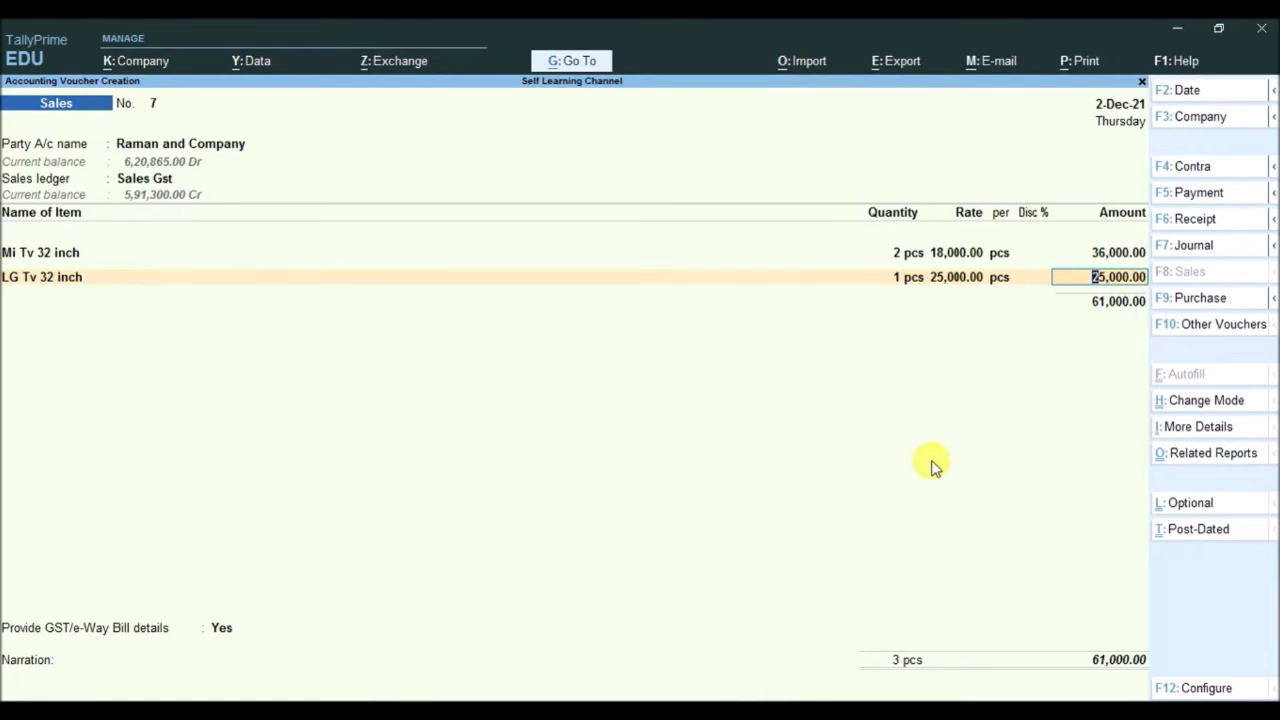
key(Return)
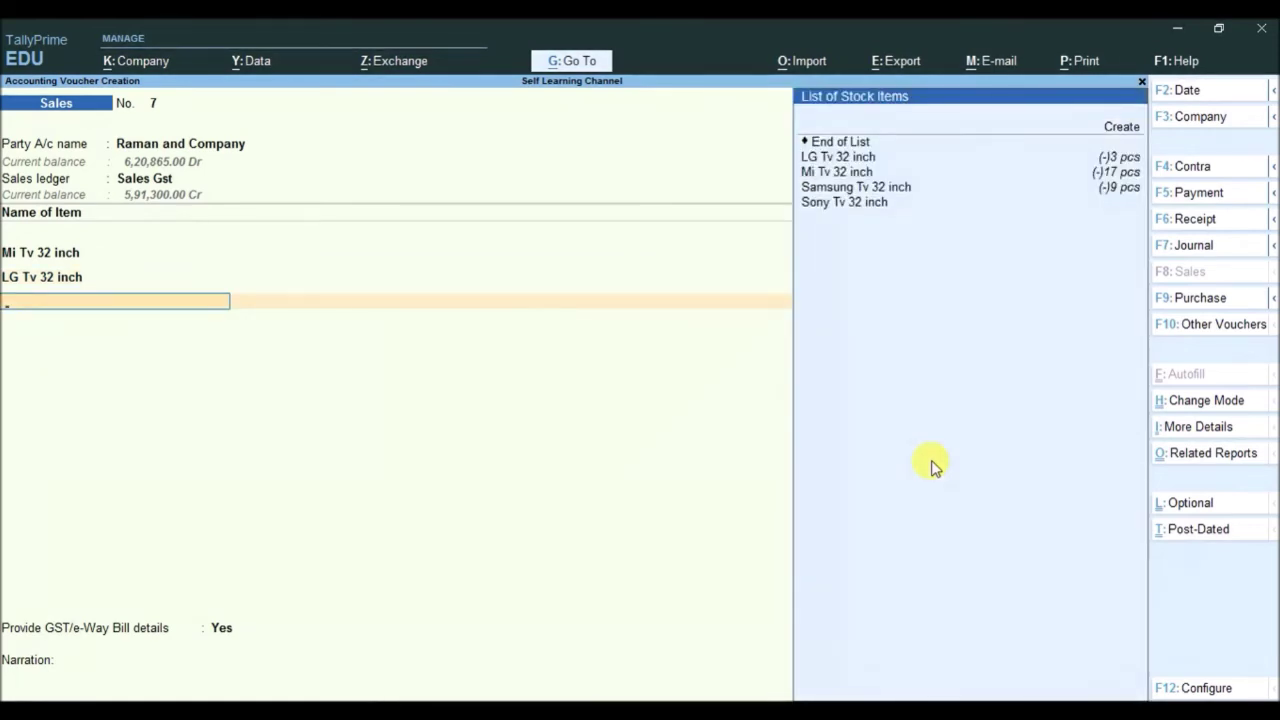
- Choose Samsung Tv 32 inch as the third stock item and close its sales history
key(Down)
key(Down)
key(Down)
key(Down)
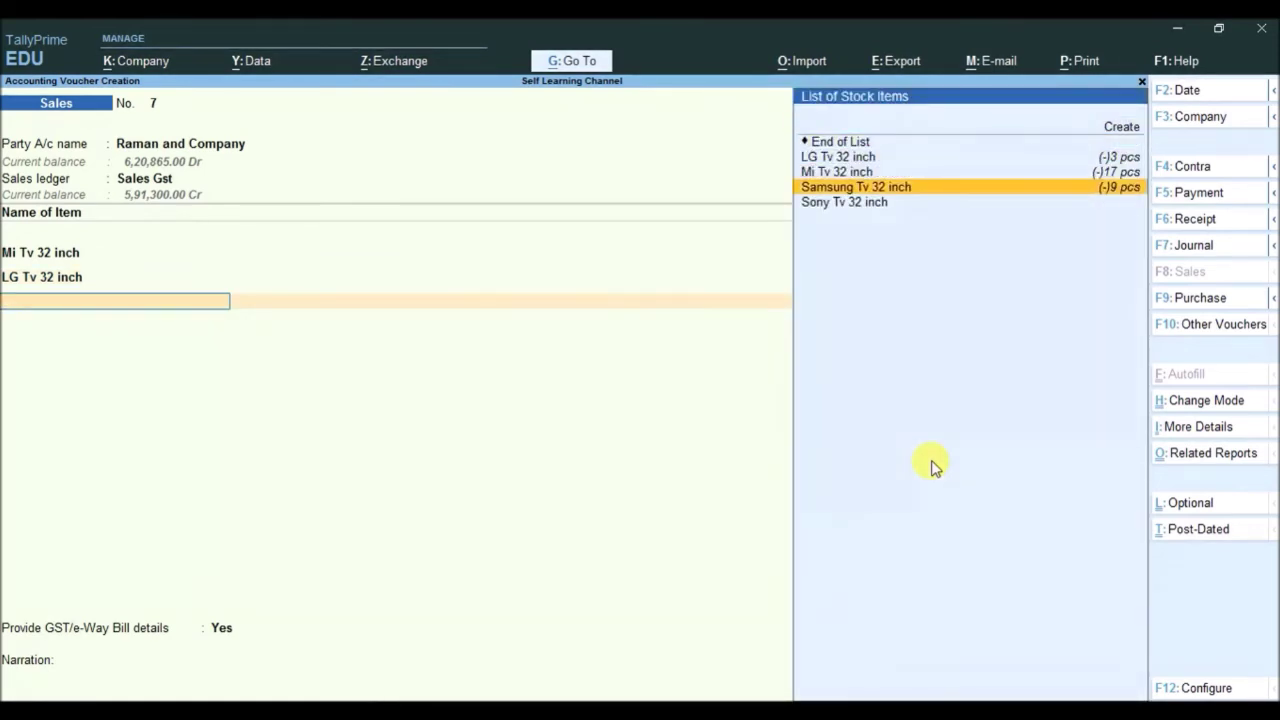
key(Return)
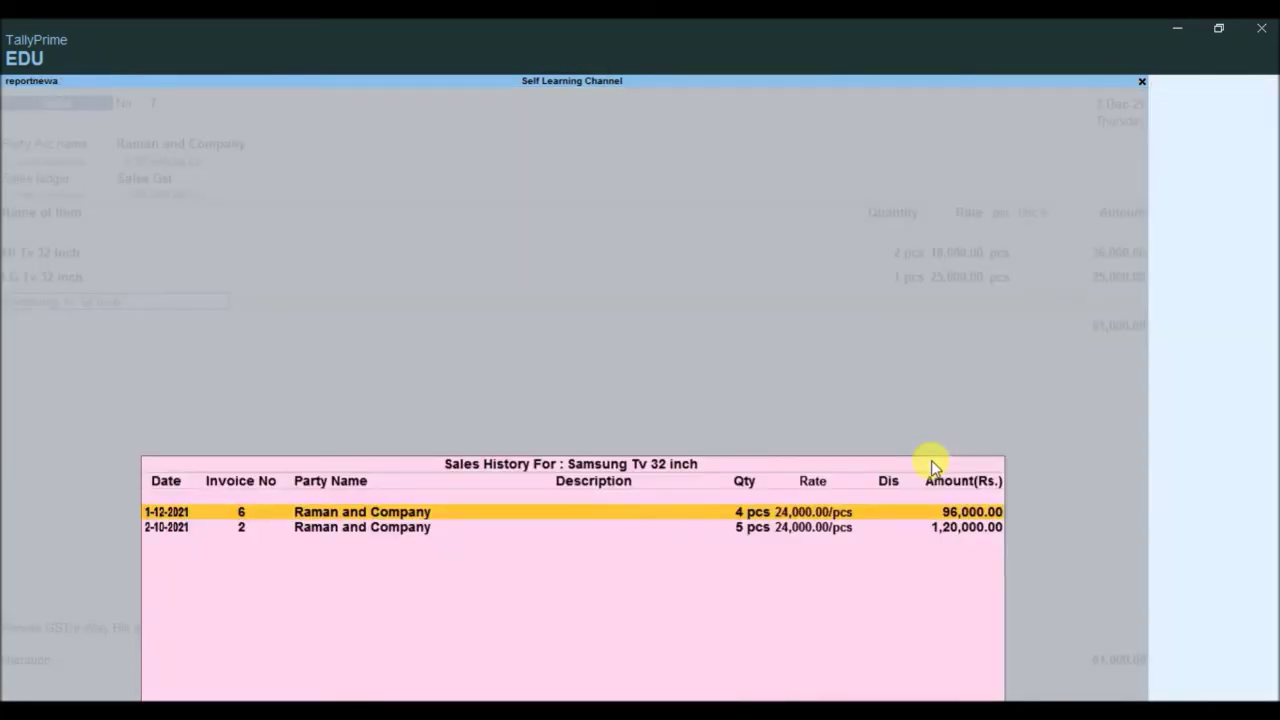
key(Escape)
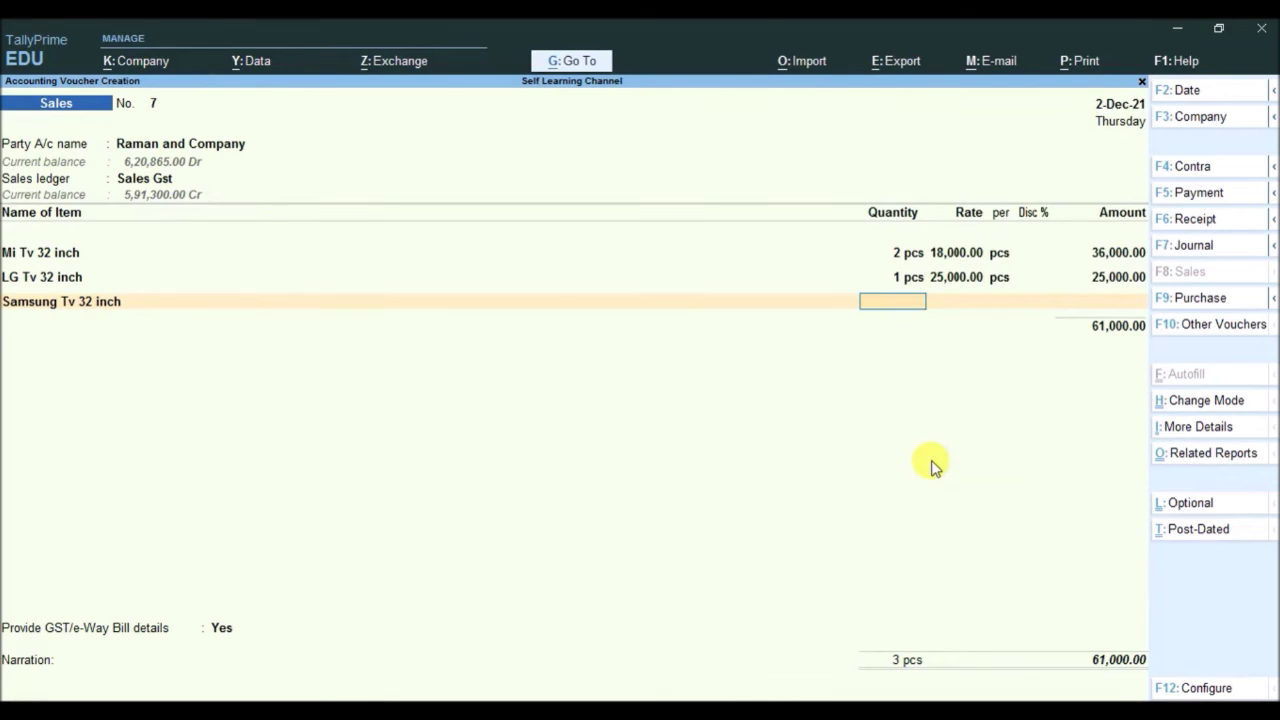
- Enter a quantity of 2 pcs for Samsung Tv 32 inch, keeping the rate of 24,000.00 per piece and no discount
text(2)
key(Return)
key(Return)
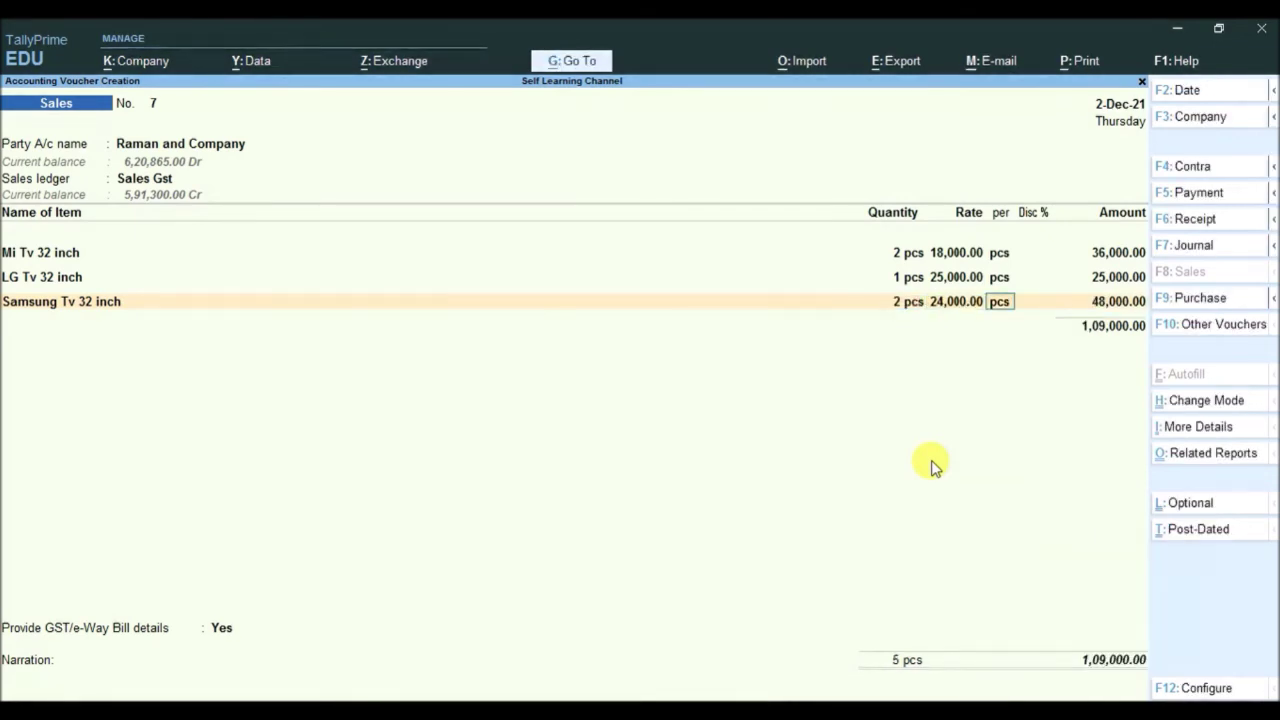
key(Return)
key(Return)
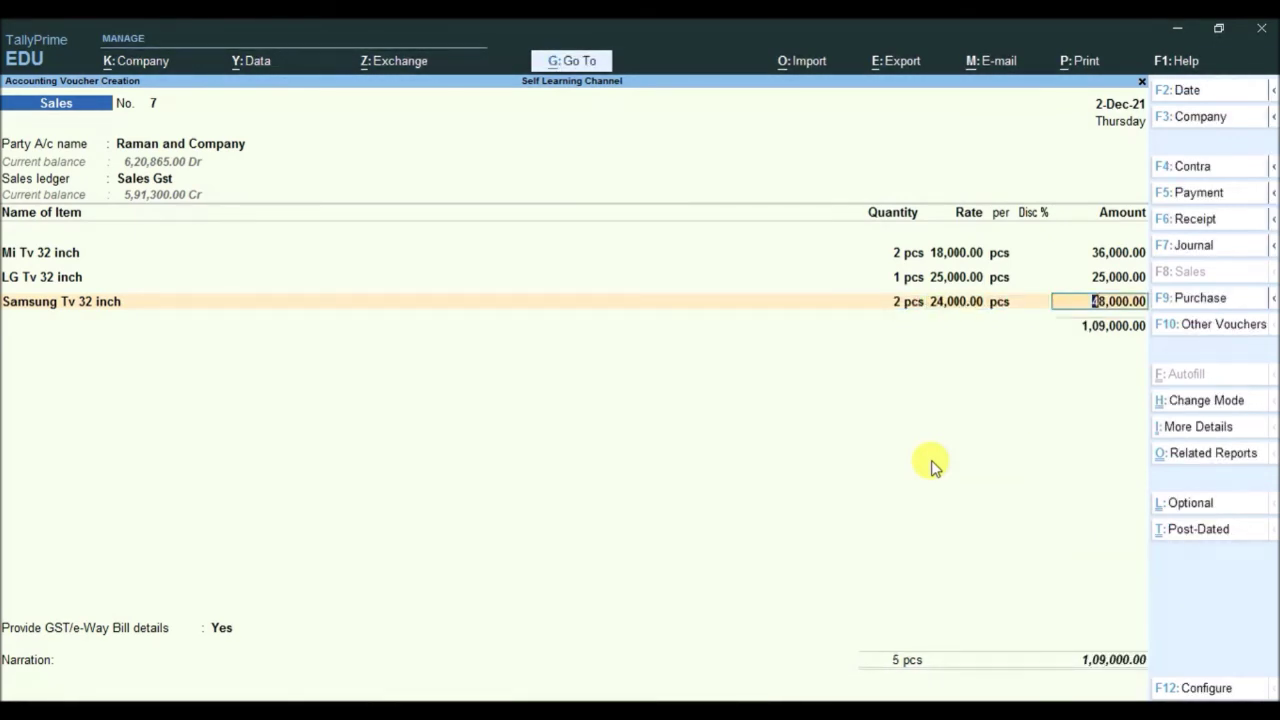
key(Return)
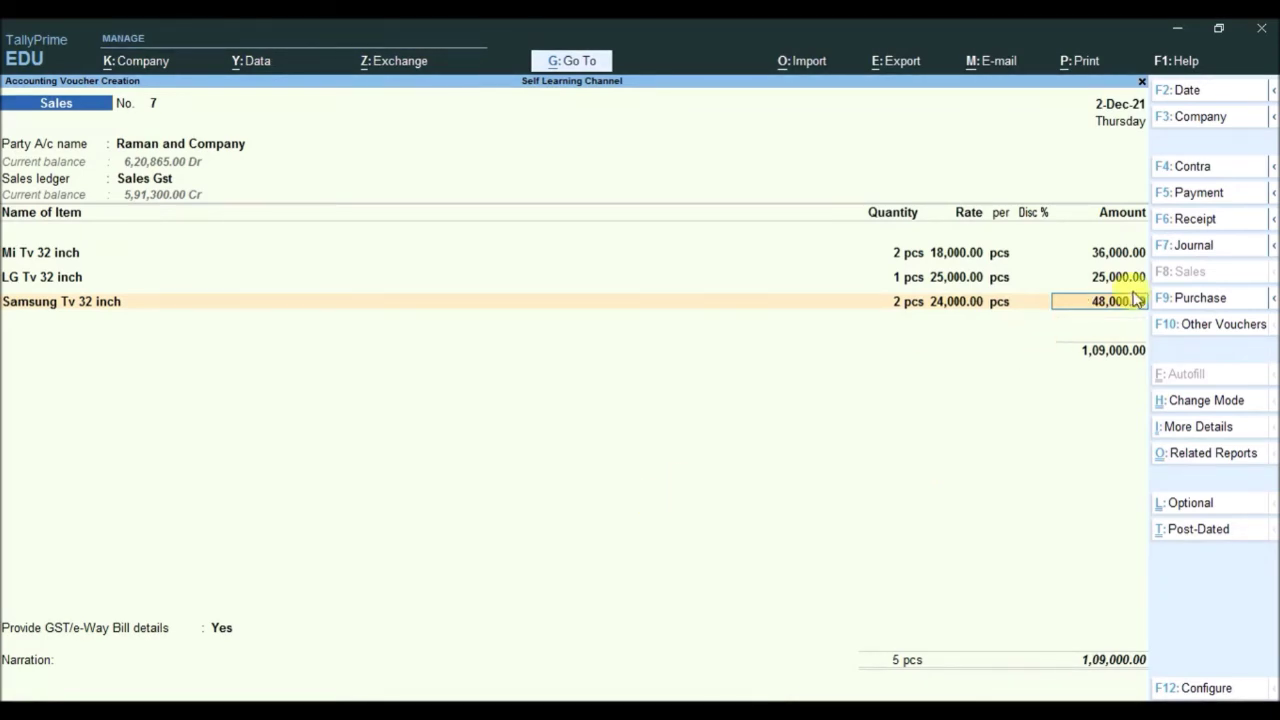
key(Return)
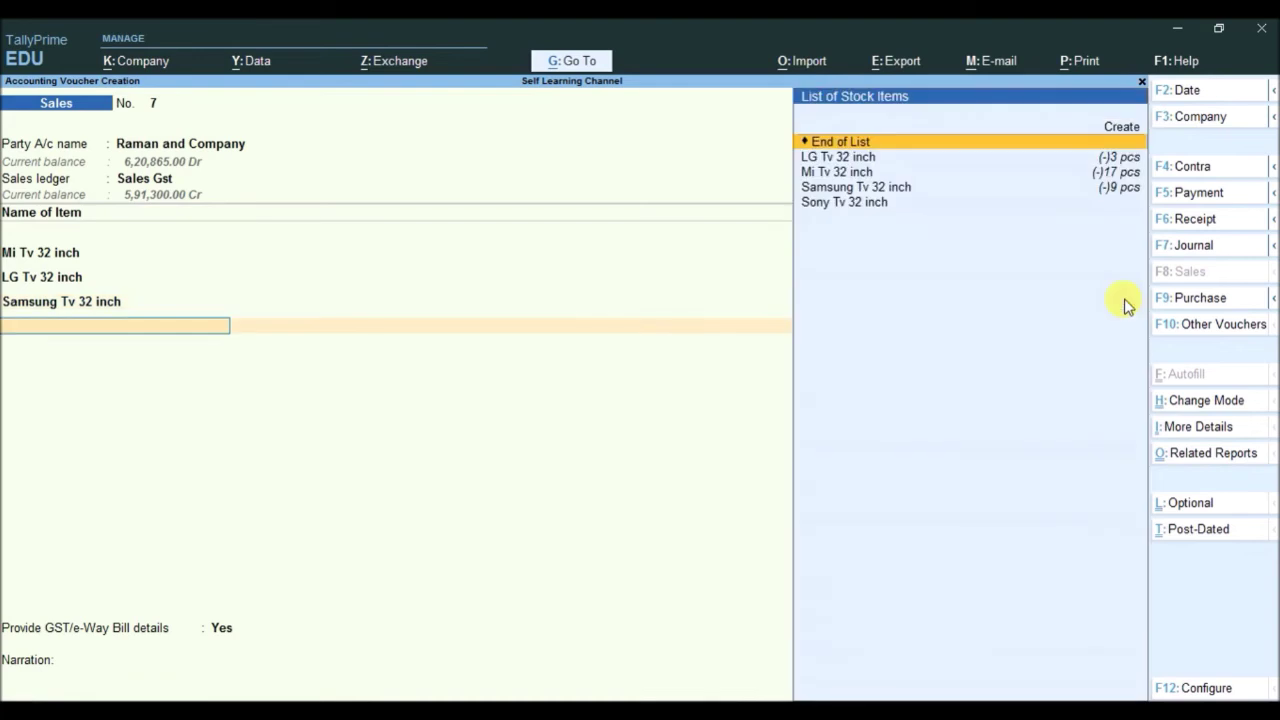
- Choose Sony Tv 32 inch as the fourth stock item and proceed to its quantity
key(Down)
key(Down)
key(Down)
key(Down)
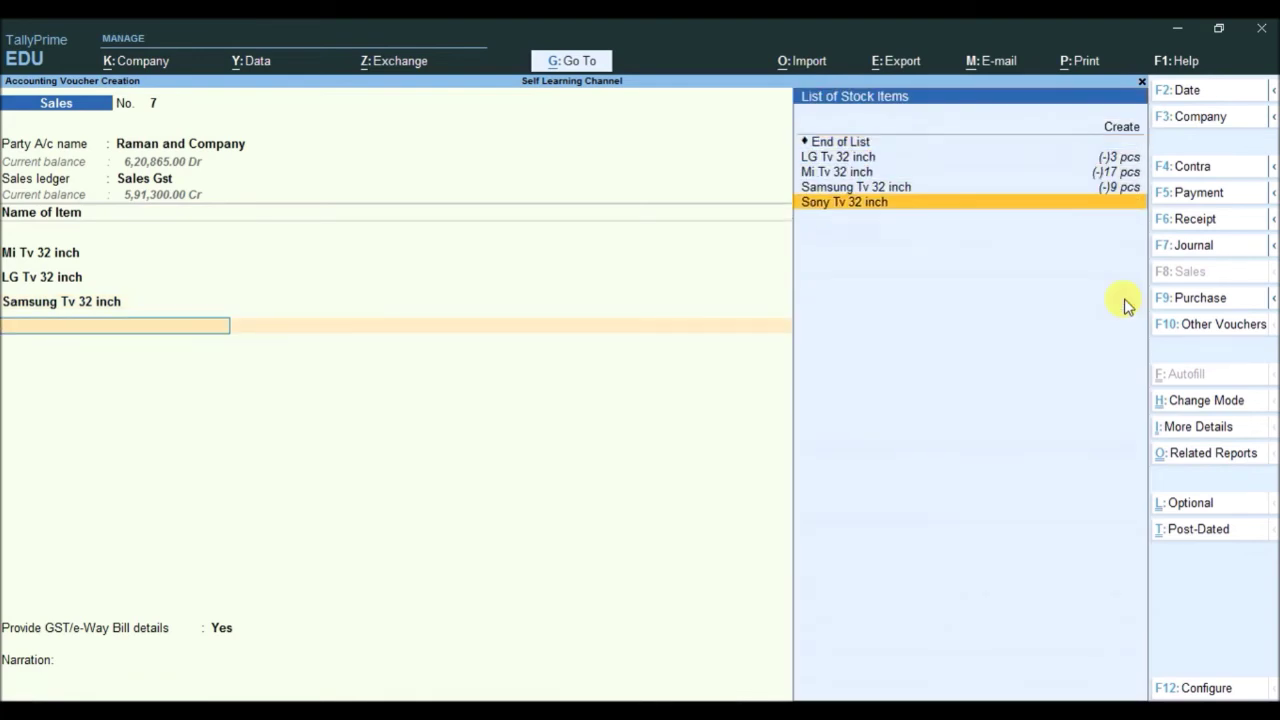
key(Return)
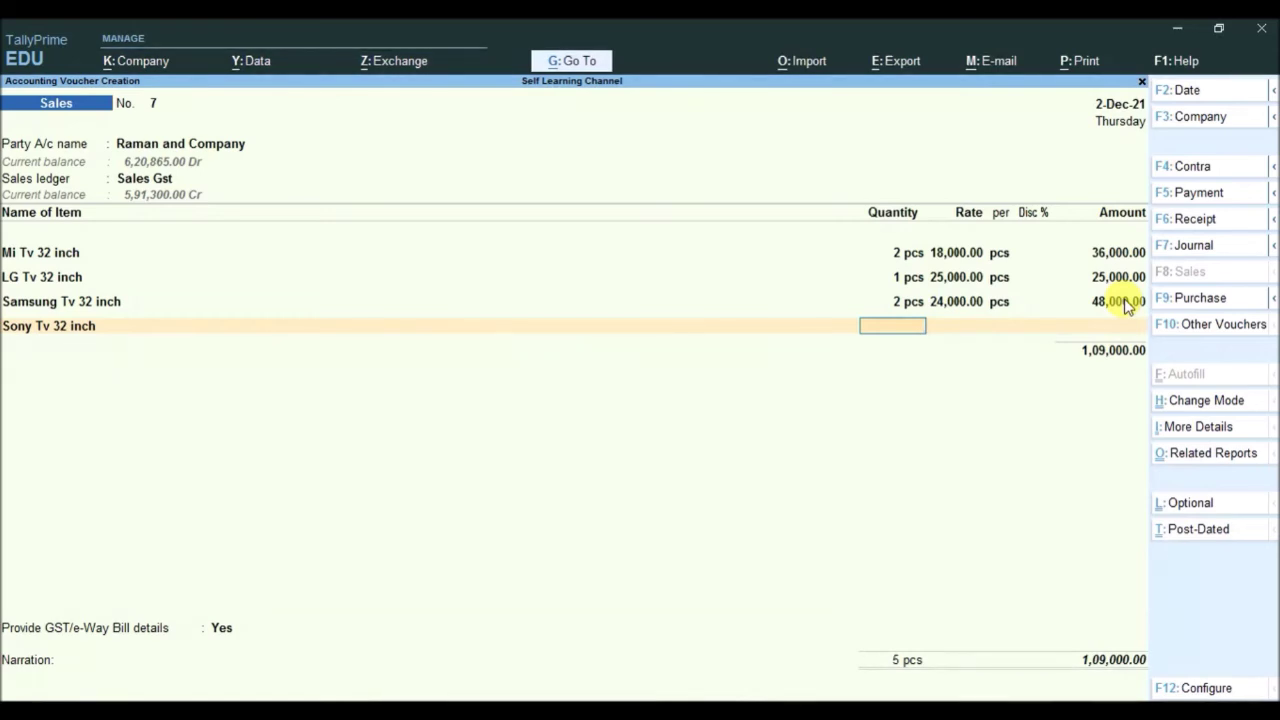
key(BackSpace)
key(Return)
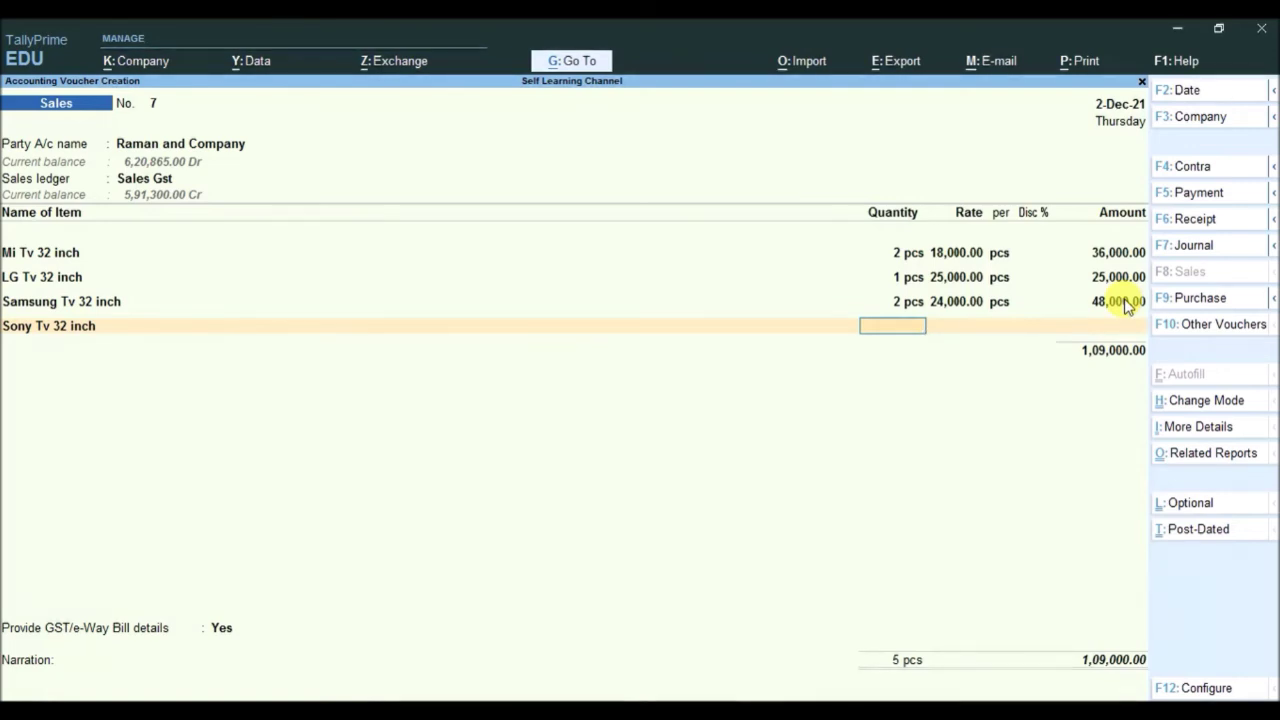
- Enter 2 pcs of Sony Tv 32 inch at 20,000.00 per piece without a discount, and end the item list
text(2)
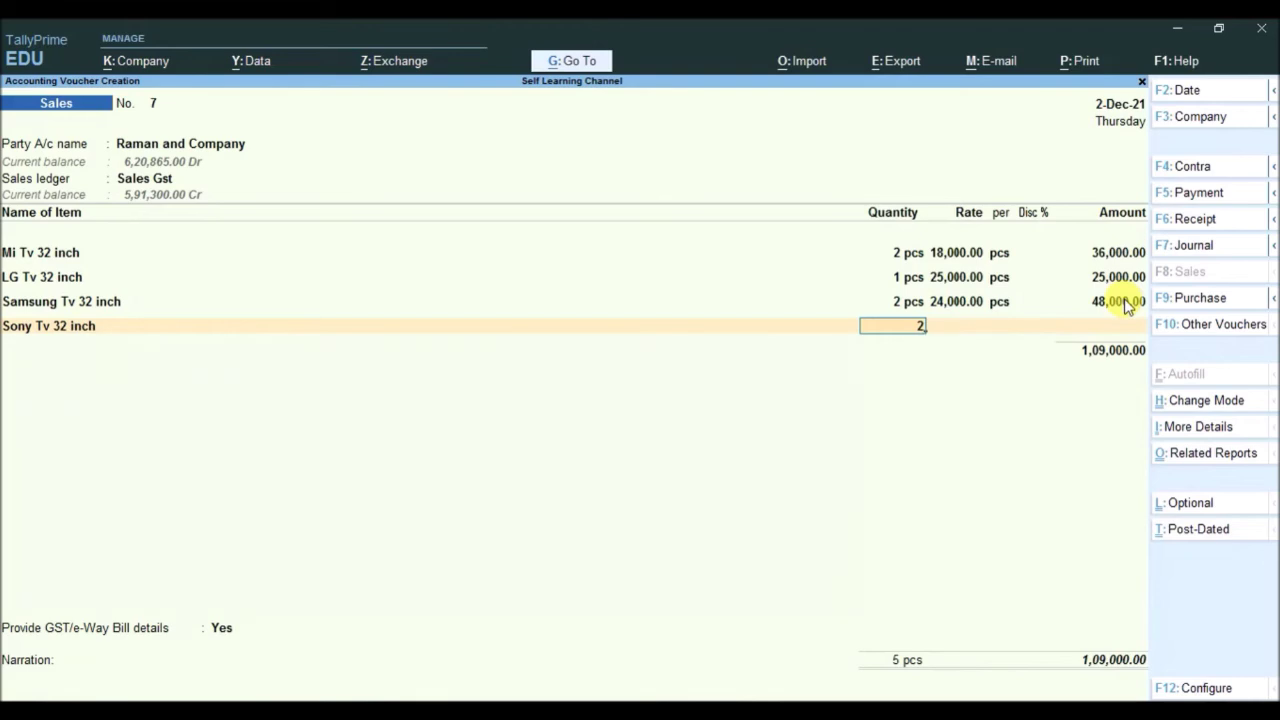
key(Return)
key(Return)
text(20000)
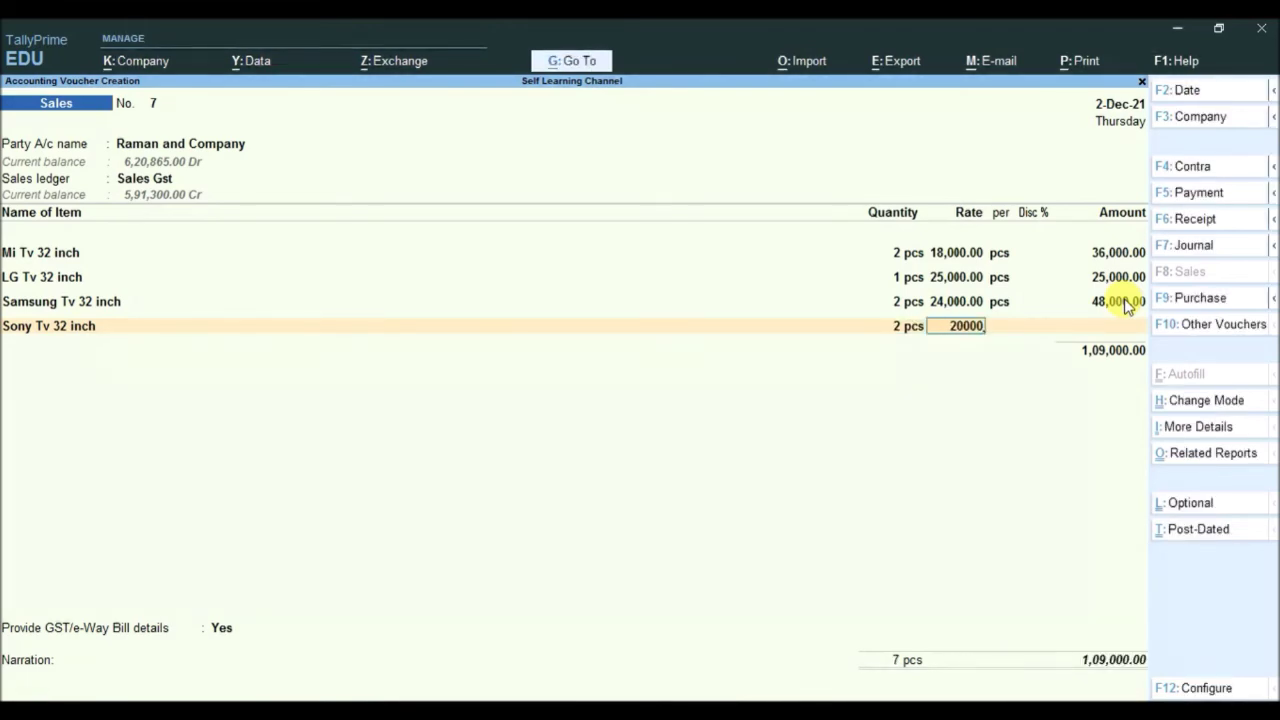
key(Return)
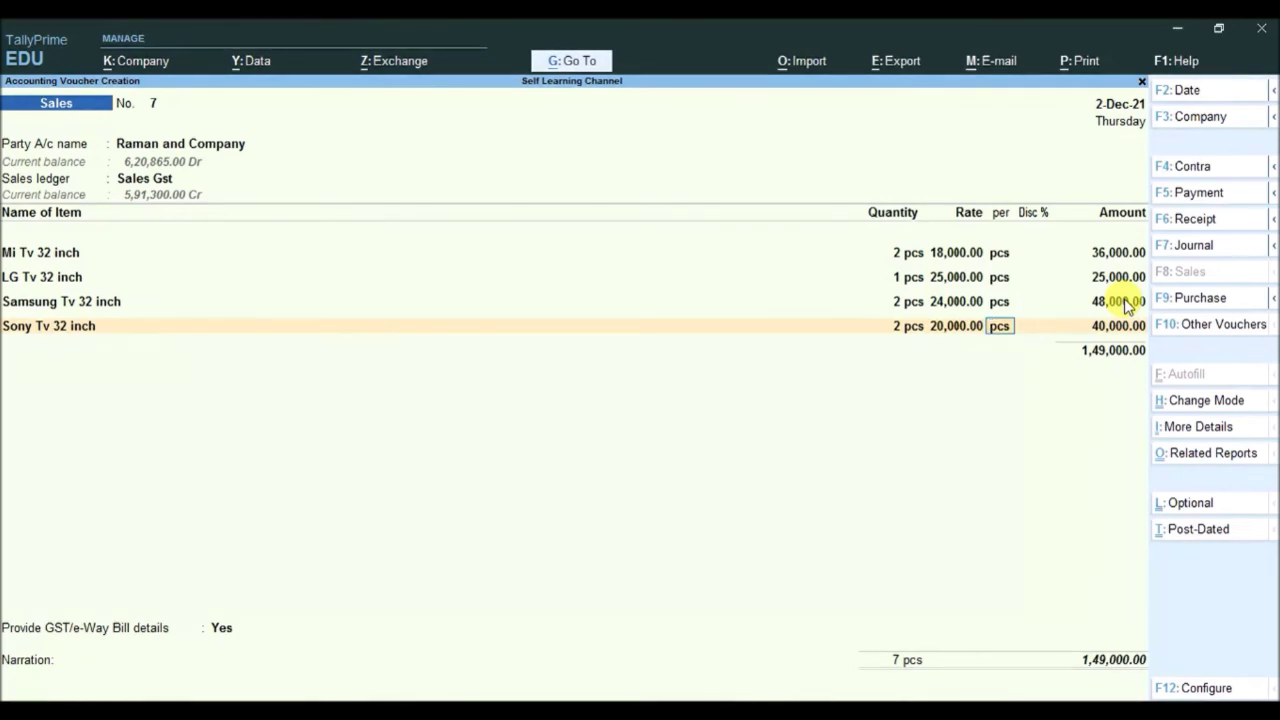
key(Return)
key(Return)
key(Return)
key(Return)
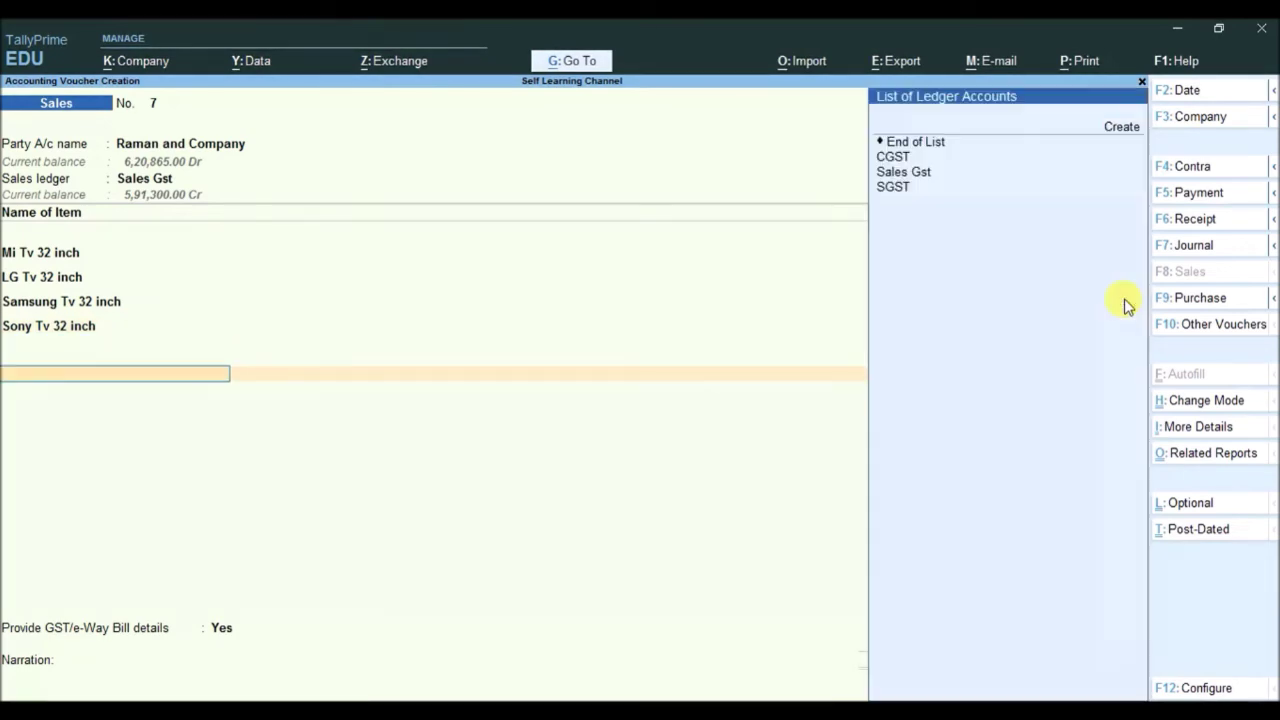
- Add the SGST and CGST tax ledgers with their calculated amounts, and end the ledger list
text(Sg)
key(Return)
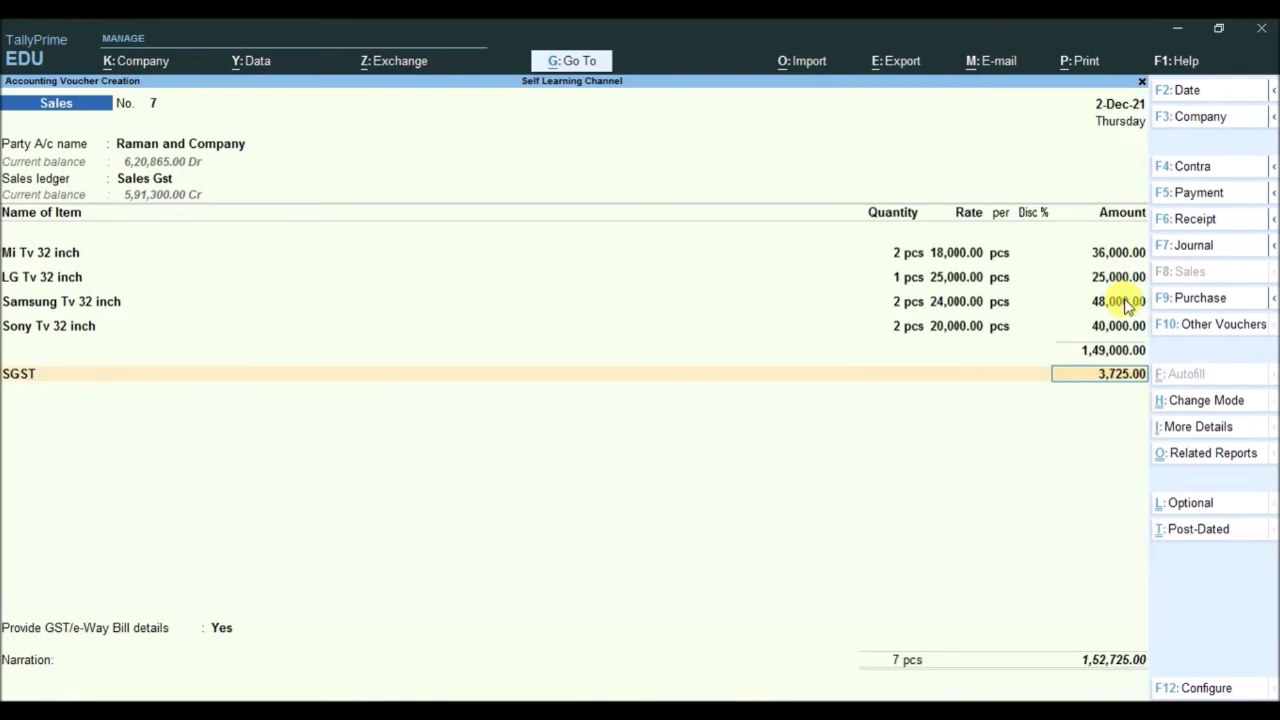
key(Return)
text(Cg)
key(Return)
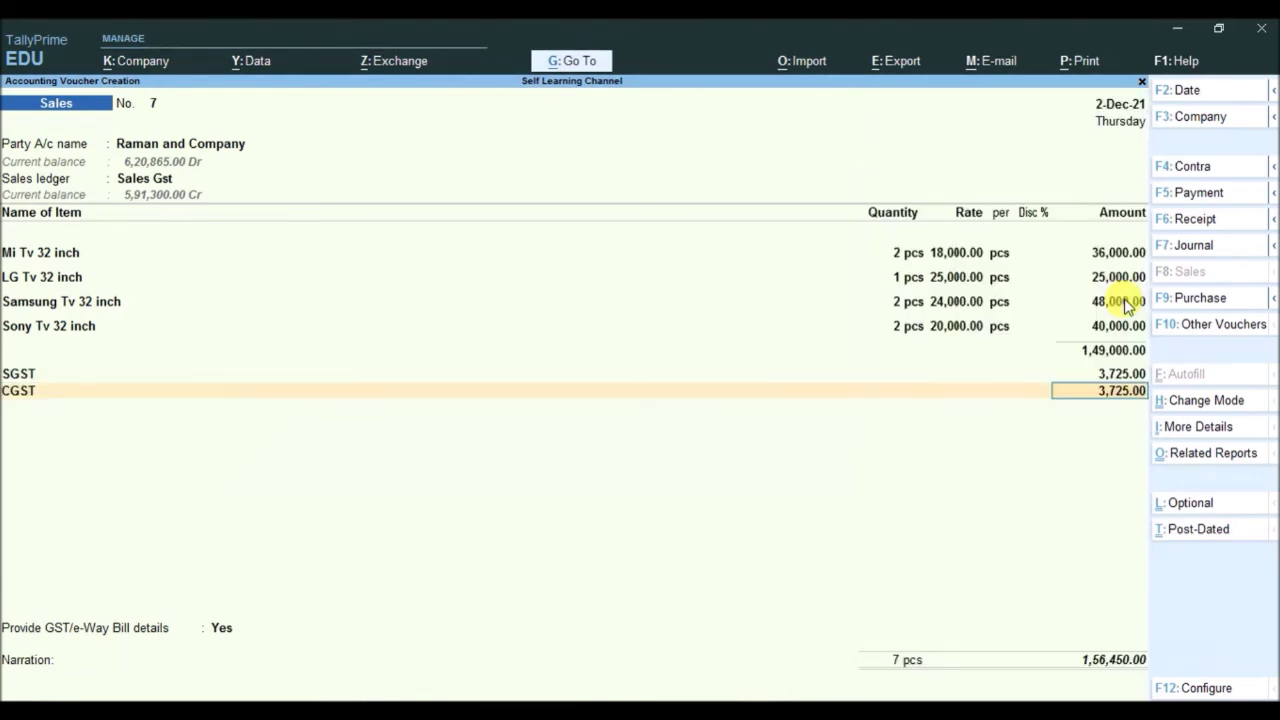
key(Return)
key(Return)
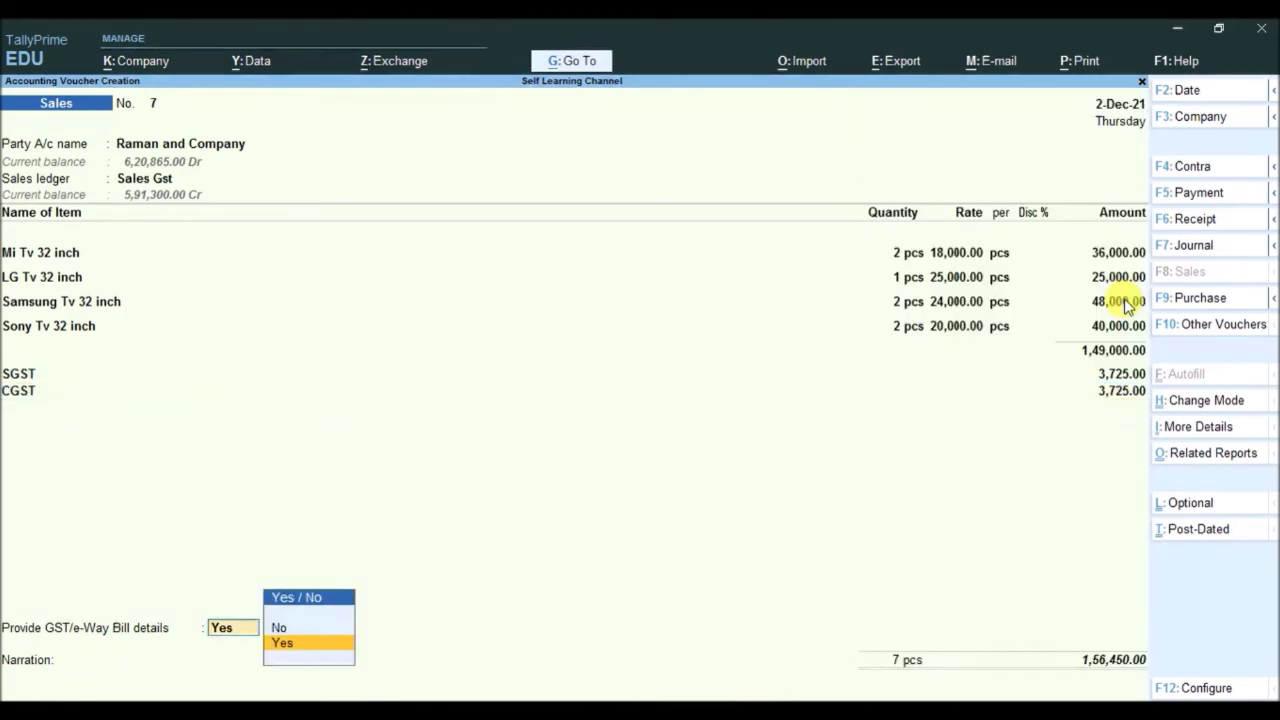
- Decline to provide GST/e-Way Bill details, leave the narration empty, and save the sales voucher
key(n)
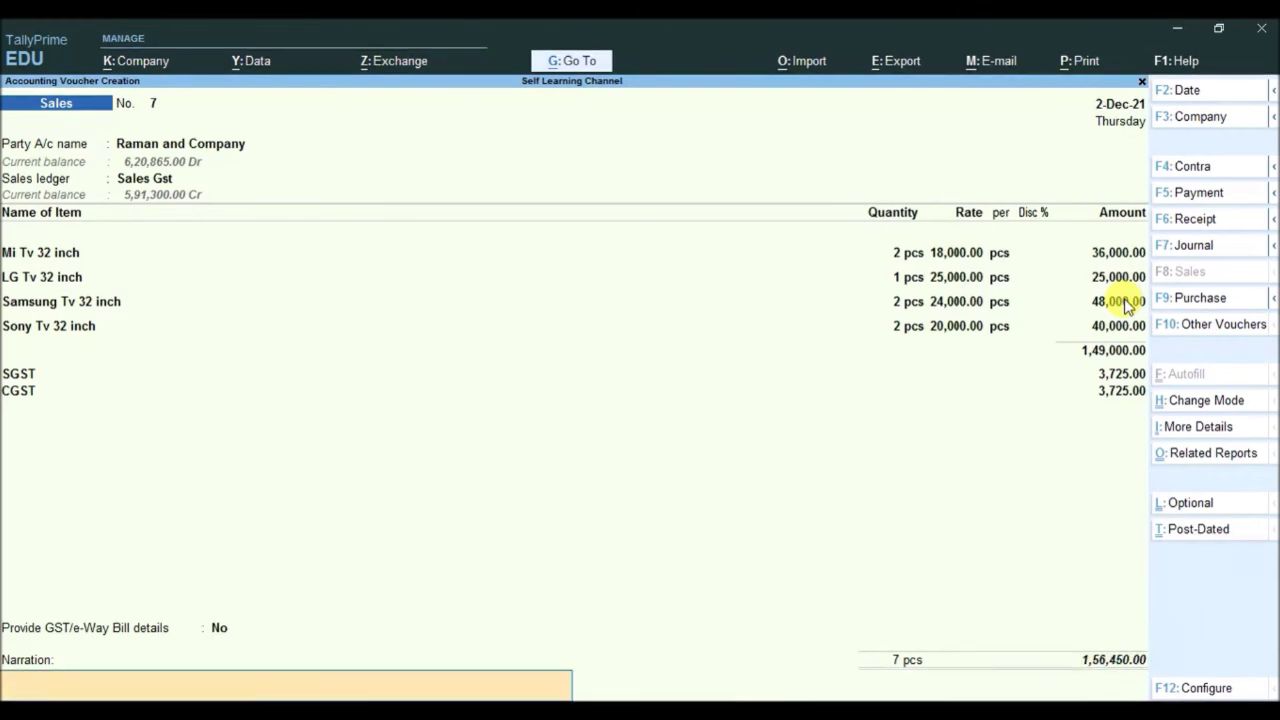
key(Return)
key(Return)
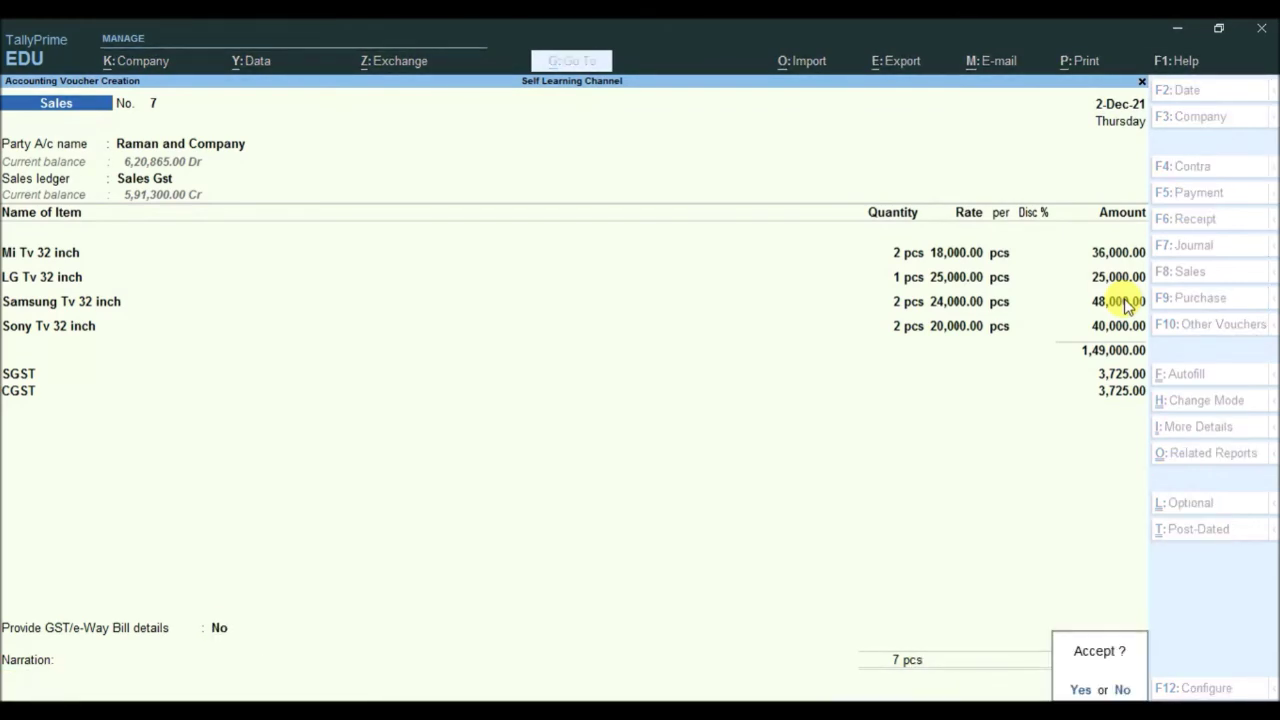
key(y)
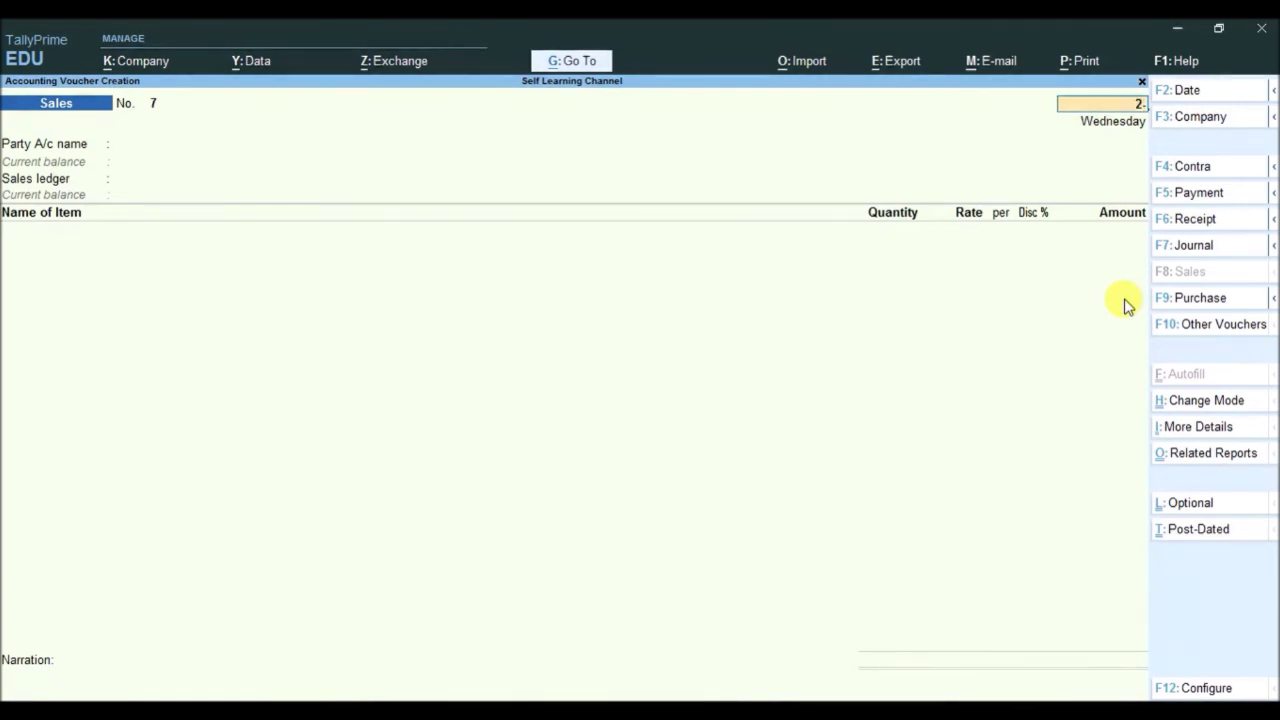
- Date the new sales voucher 2-Dec-21, with Raman and Company as party and Sales Gst as sales ledger, keeping the default details
text(2-12)
key(Return)
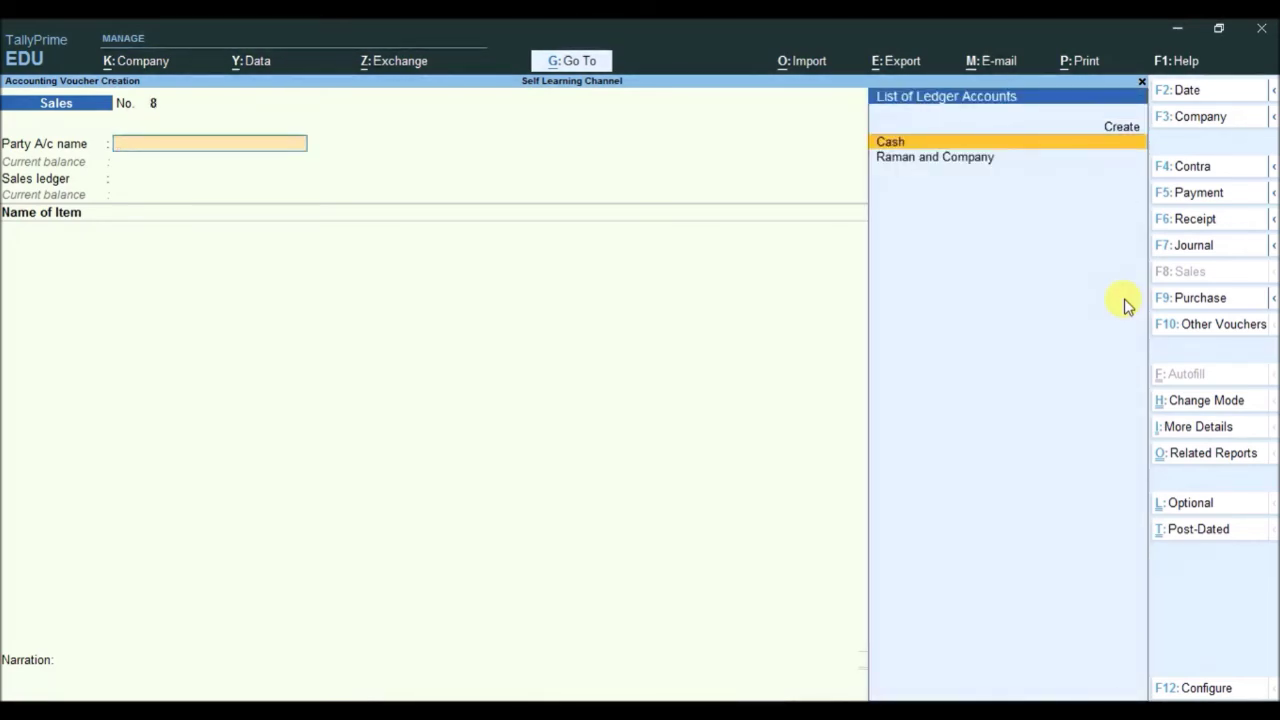
key(Down)
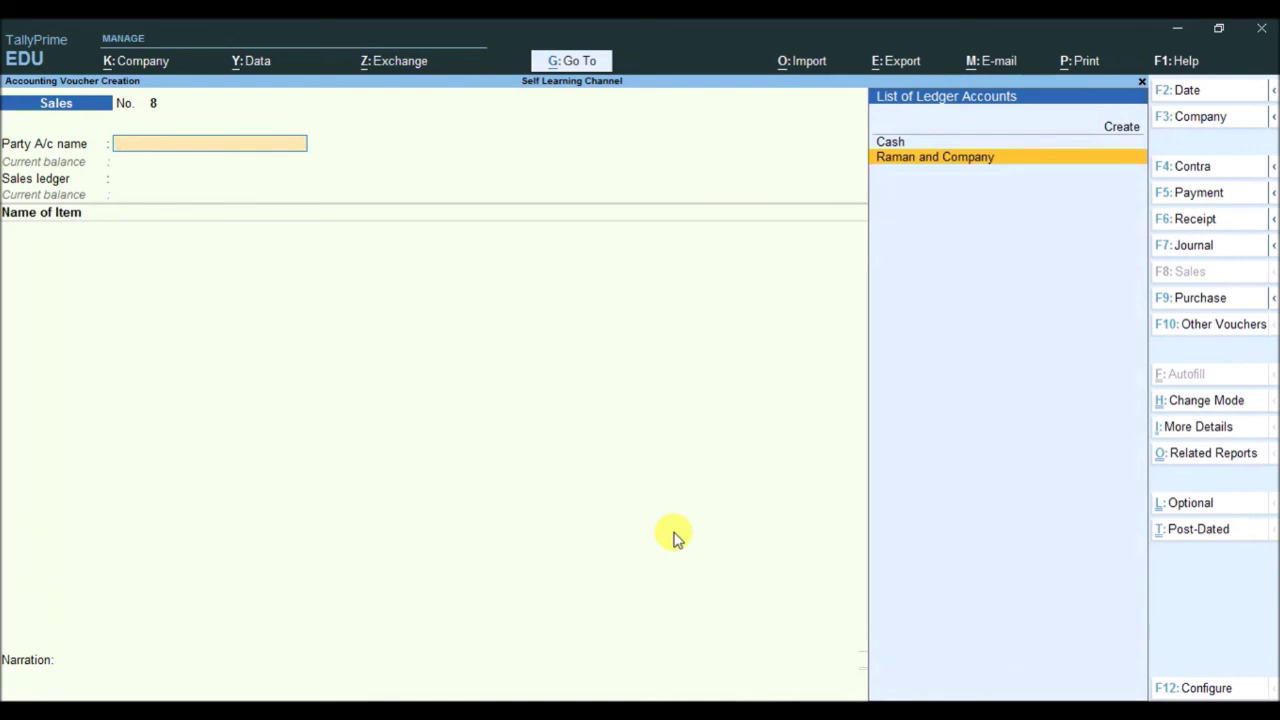
click(929, 158)
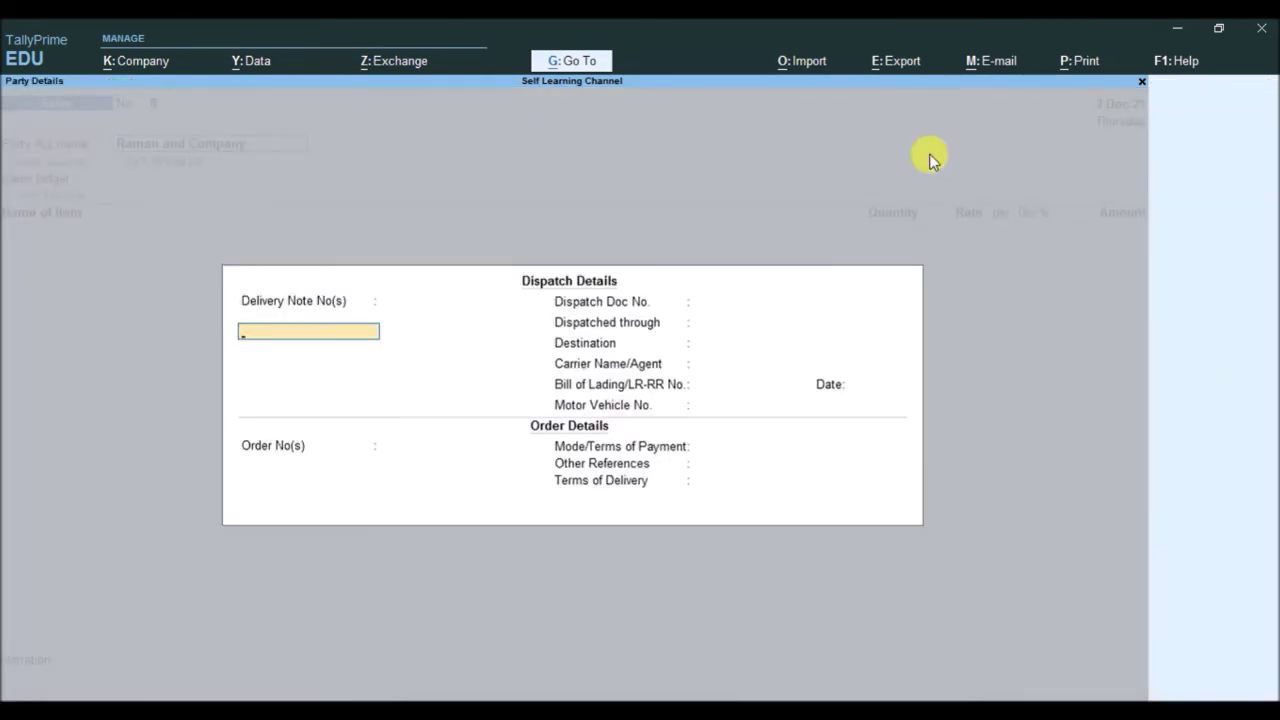
key(ctrl+a)
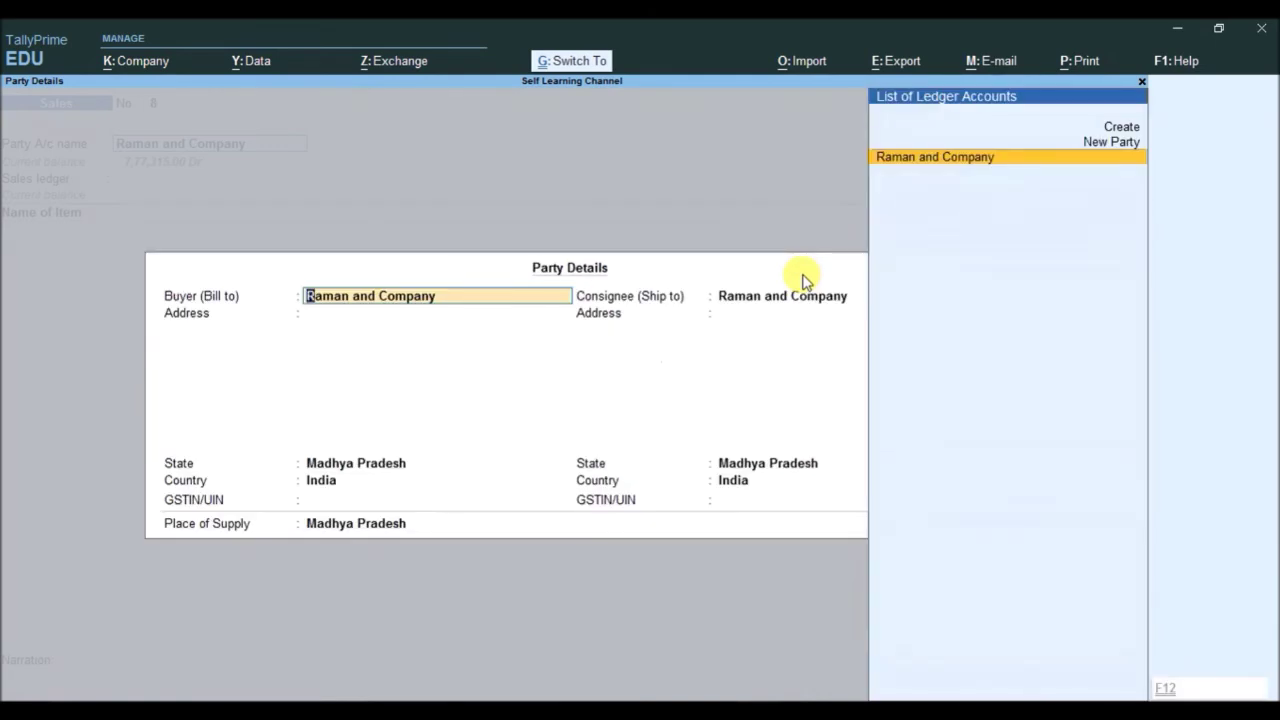
key(ctrl+a)
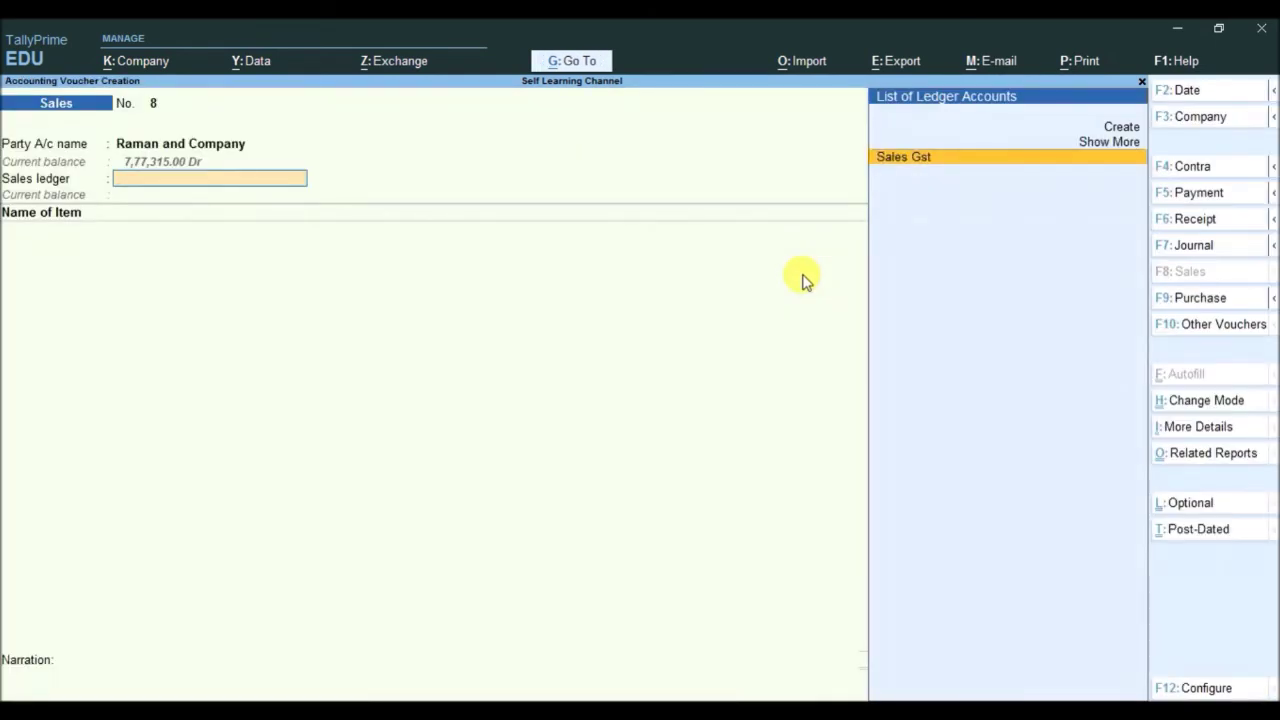
key(Return)
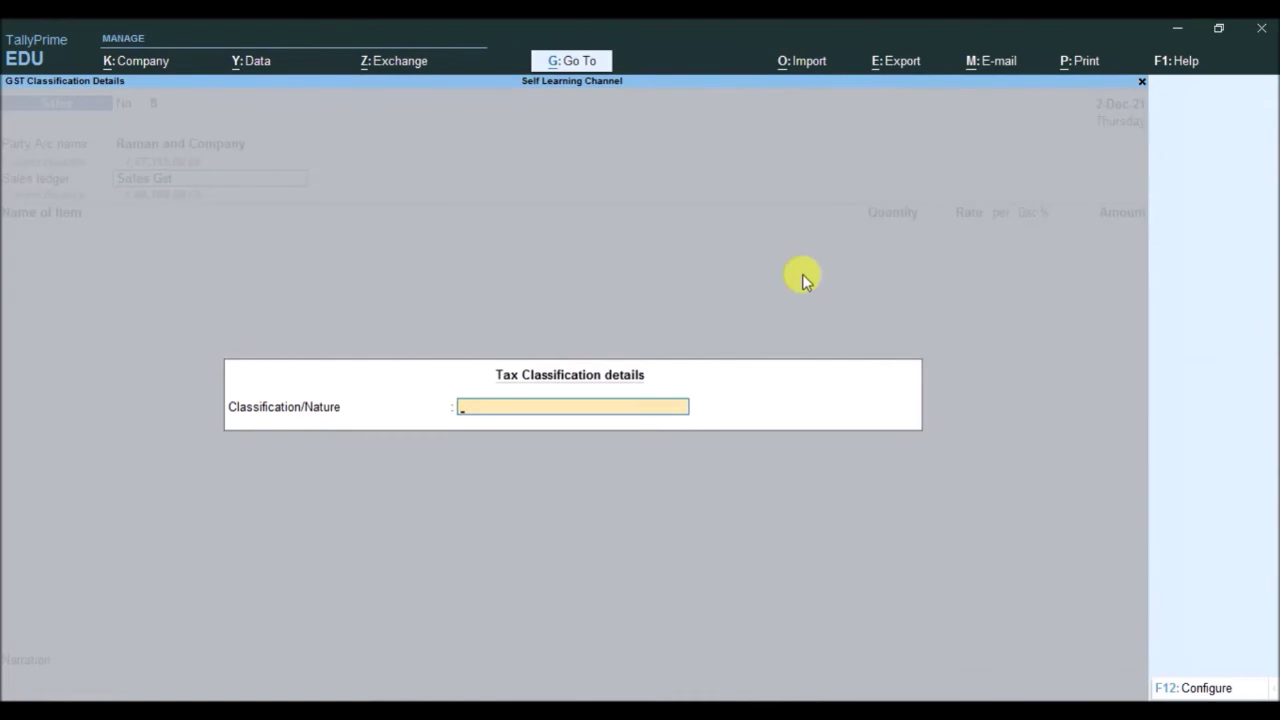
key(Return)
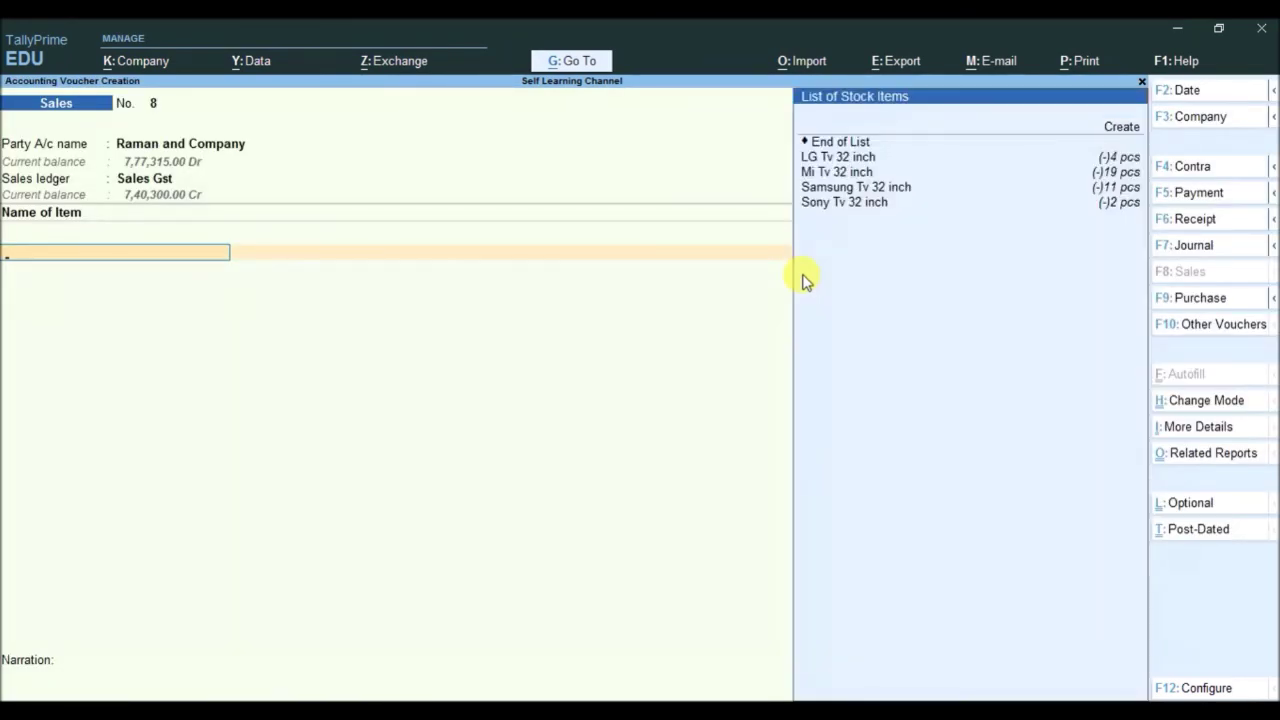
- Choose Sony Tv 32 inch as the stock item, check its sales history, and proceed to its quantity
key(Down)
key(Down)
key(Down)
key(Down)
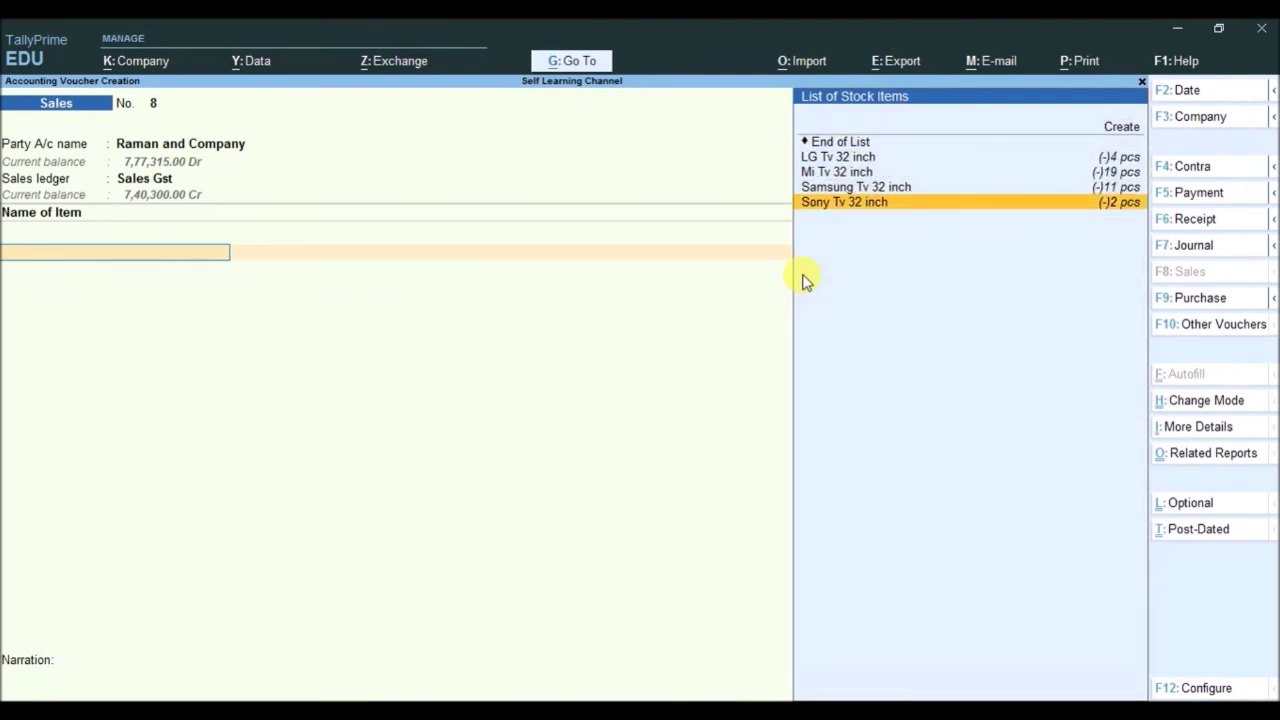
key(Return)
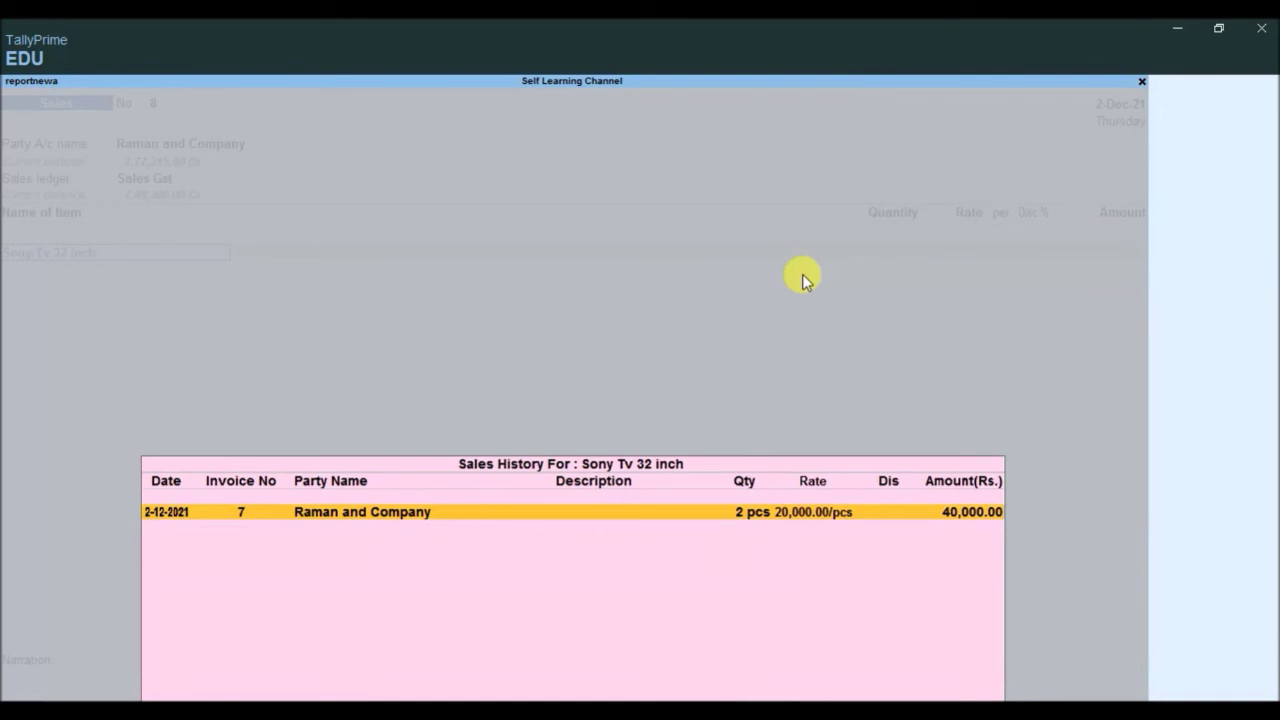
key(Escape)
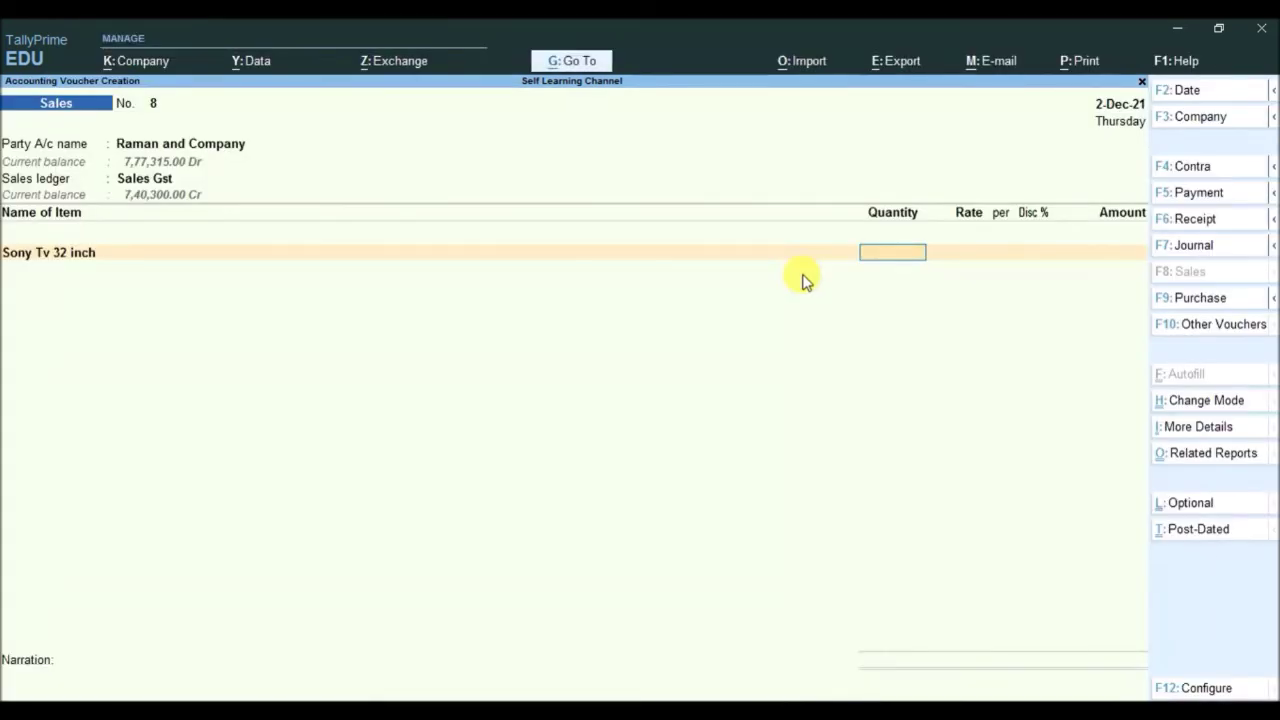
- Enter 1 pcs of Sony Tv 32 inch at 25,000.00 per piece without a discount, and end the item list
text(1)
key(Return)
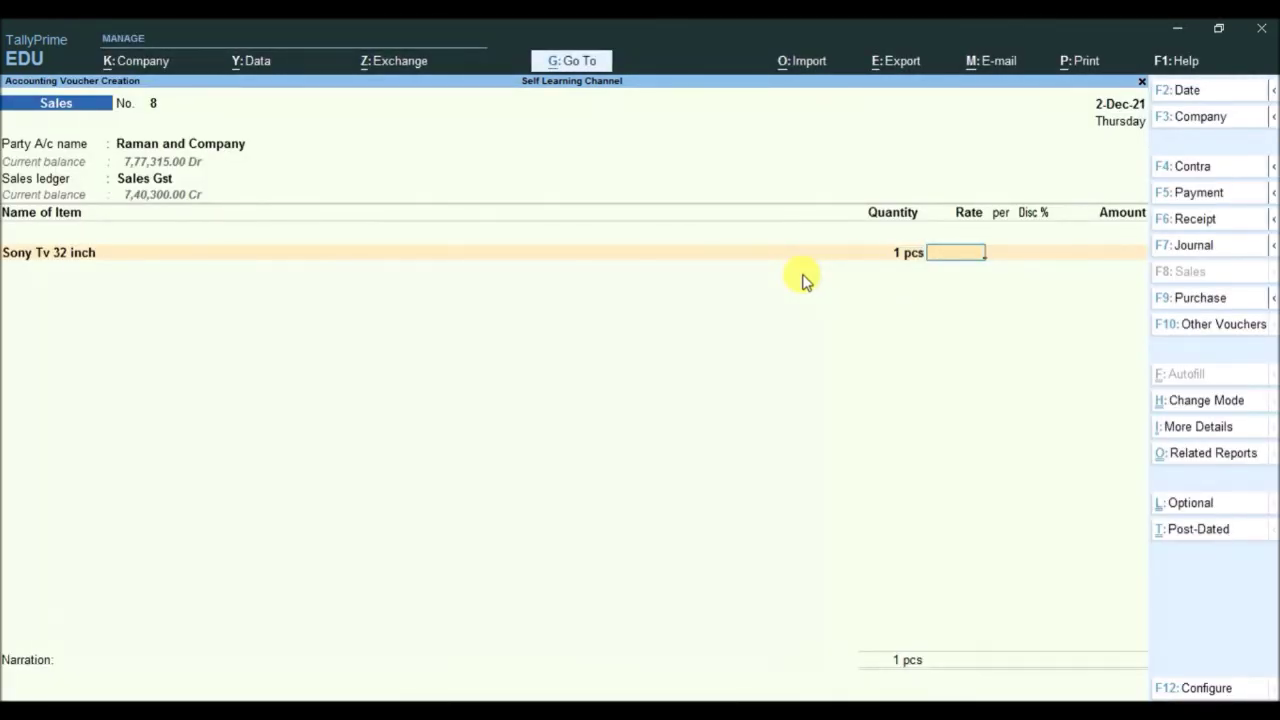
text(25000)
key(Return)
key(Return)
key(Return)
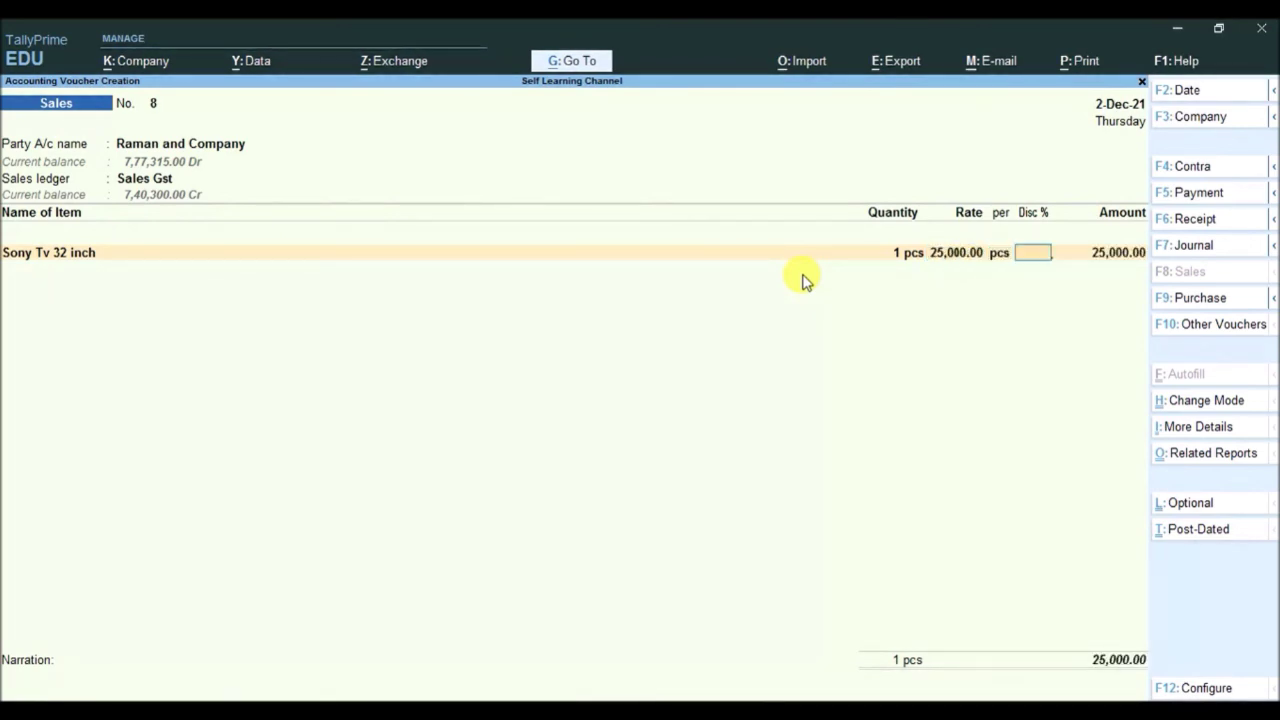
key(Return)
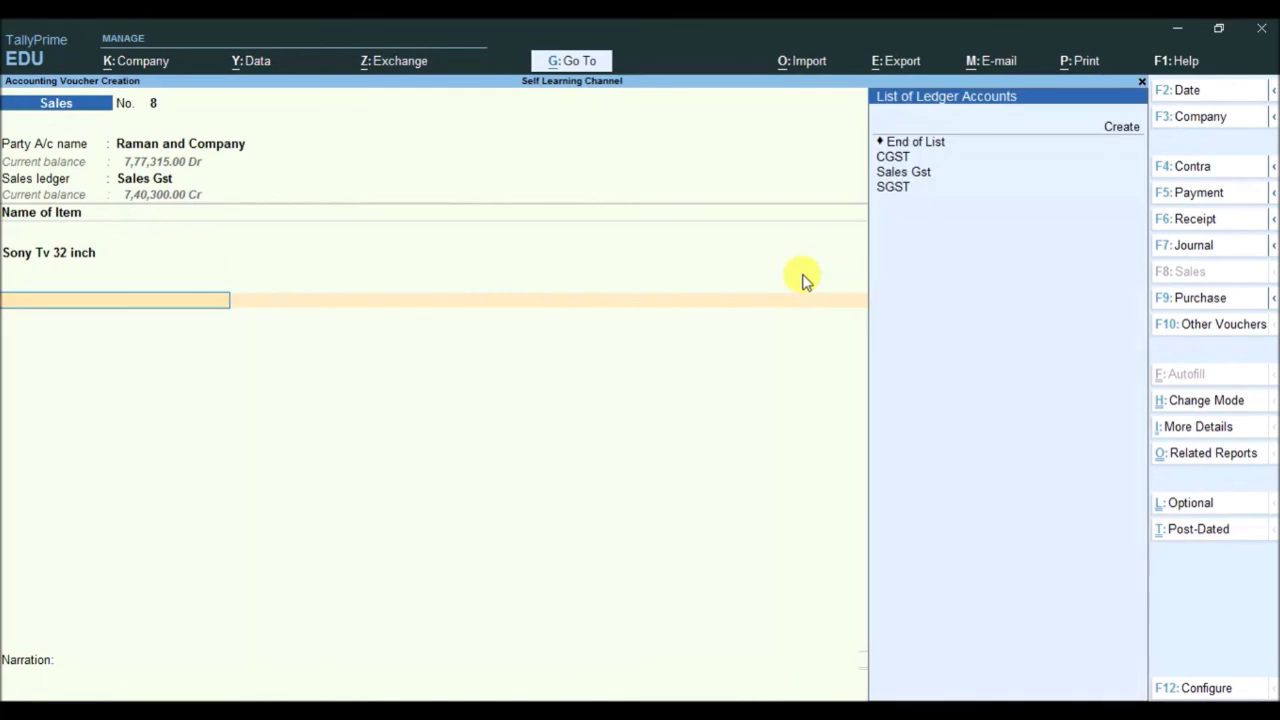
- Add the SGST and CGST tax ledgers with their calculated amounts, and save the sales voucher
text(Sg)
key(Return)
key(Return)
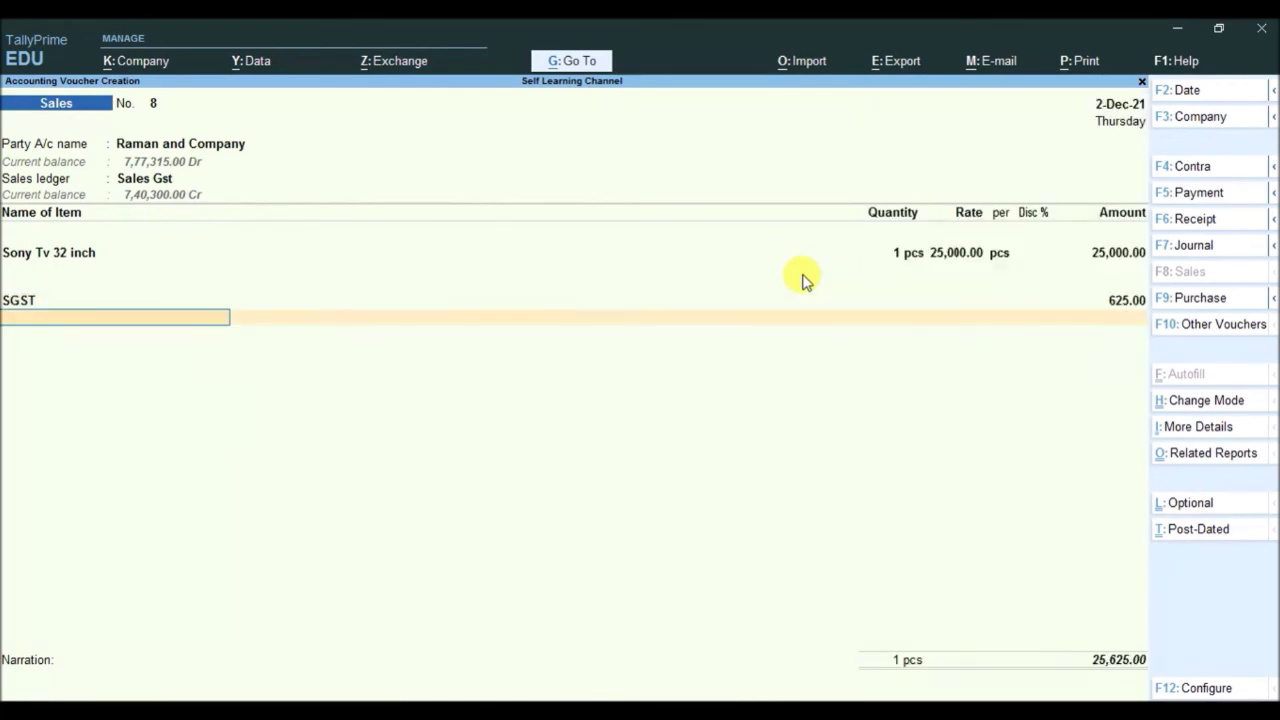
text(Cg)
key(Return)
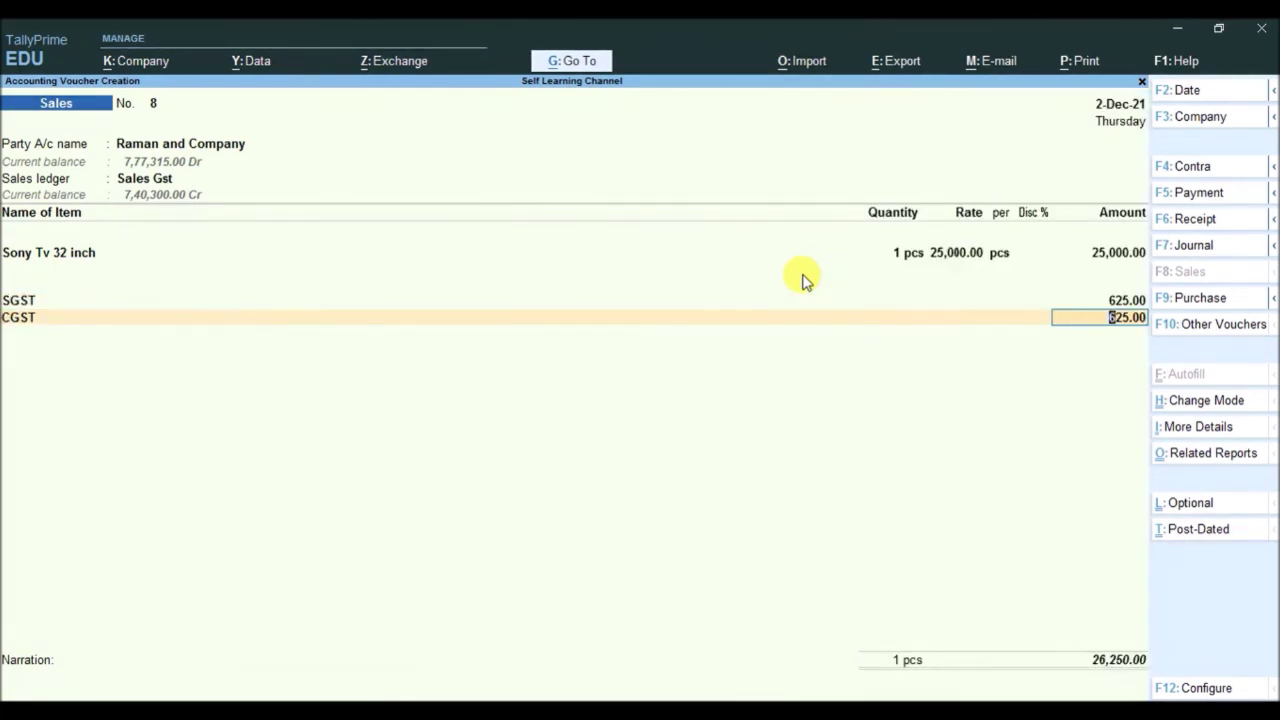
key(Return)
key(Return)
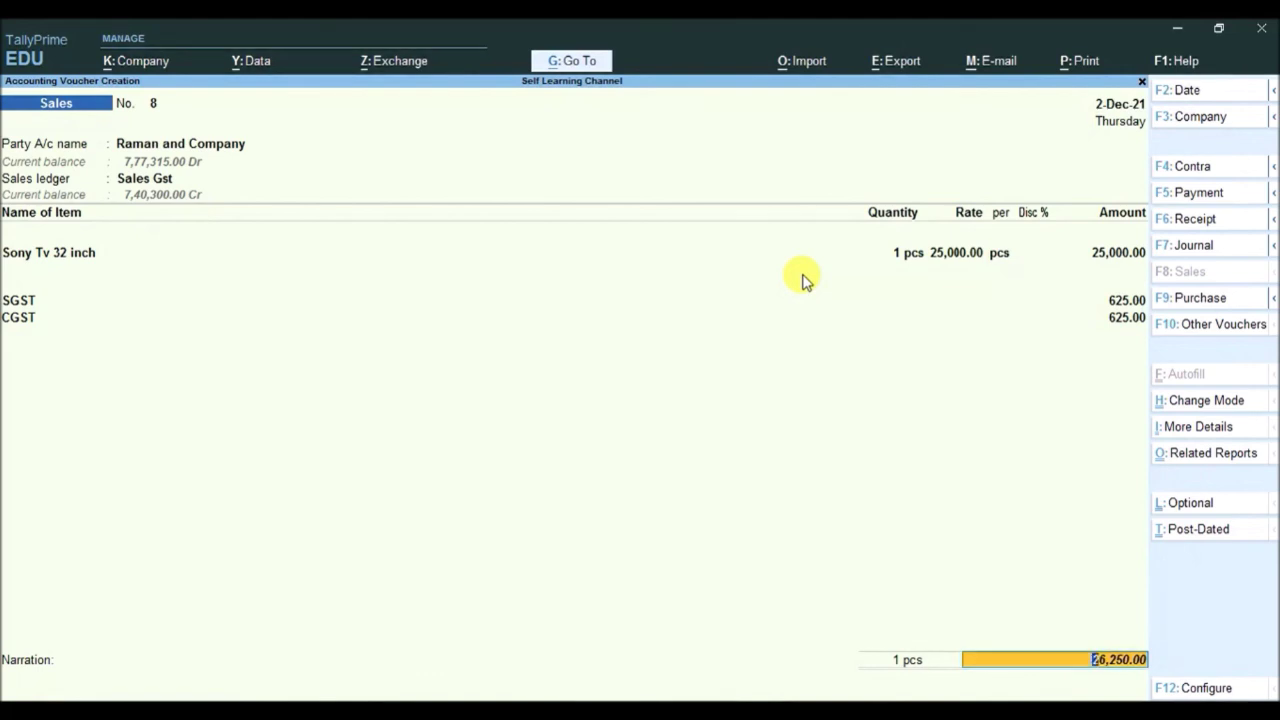
key(ctrl)
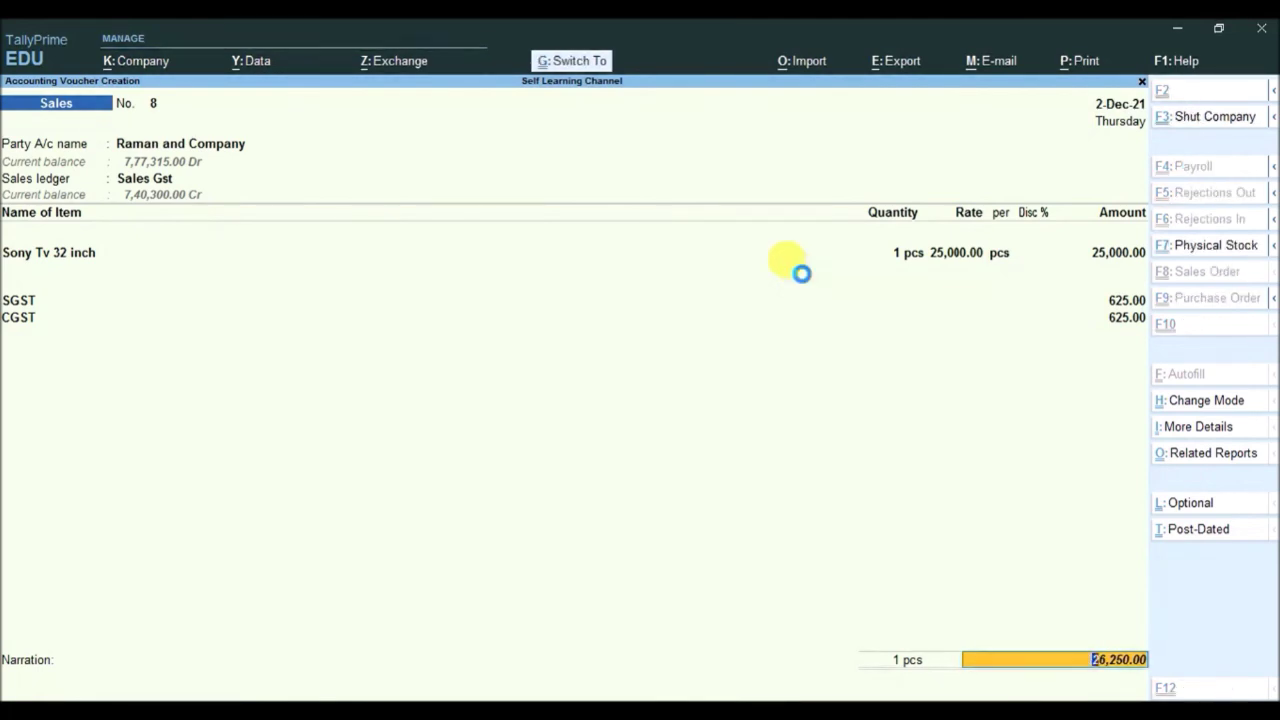
key(ctrl+a)
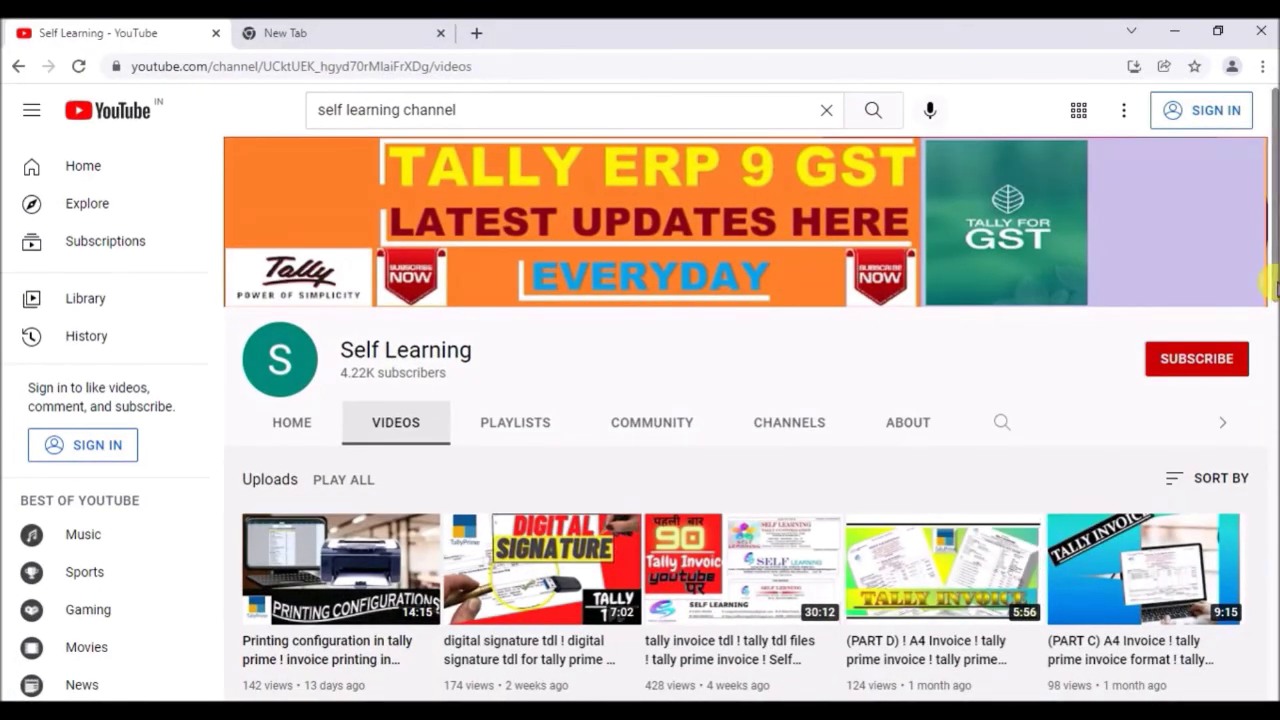
scroll(1270, 288, down, 1)
scroll(1270, 295, down, 1)
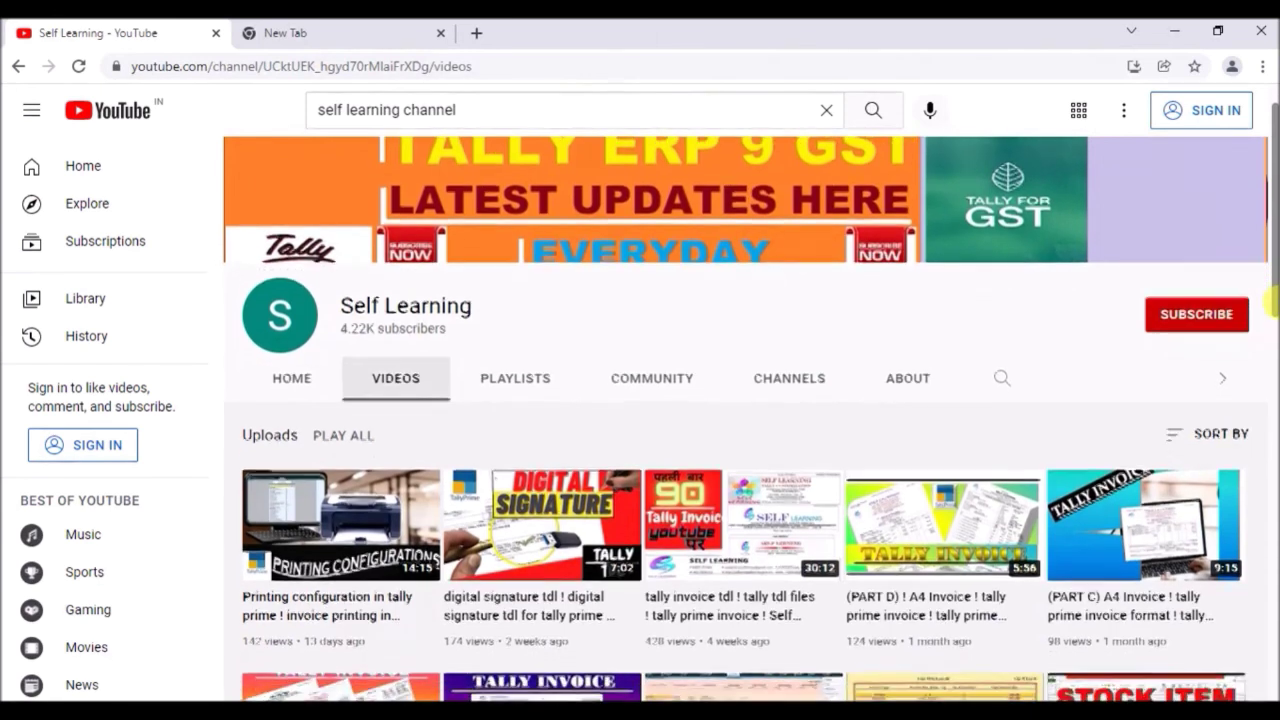